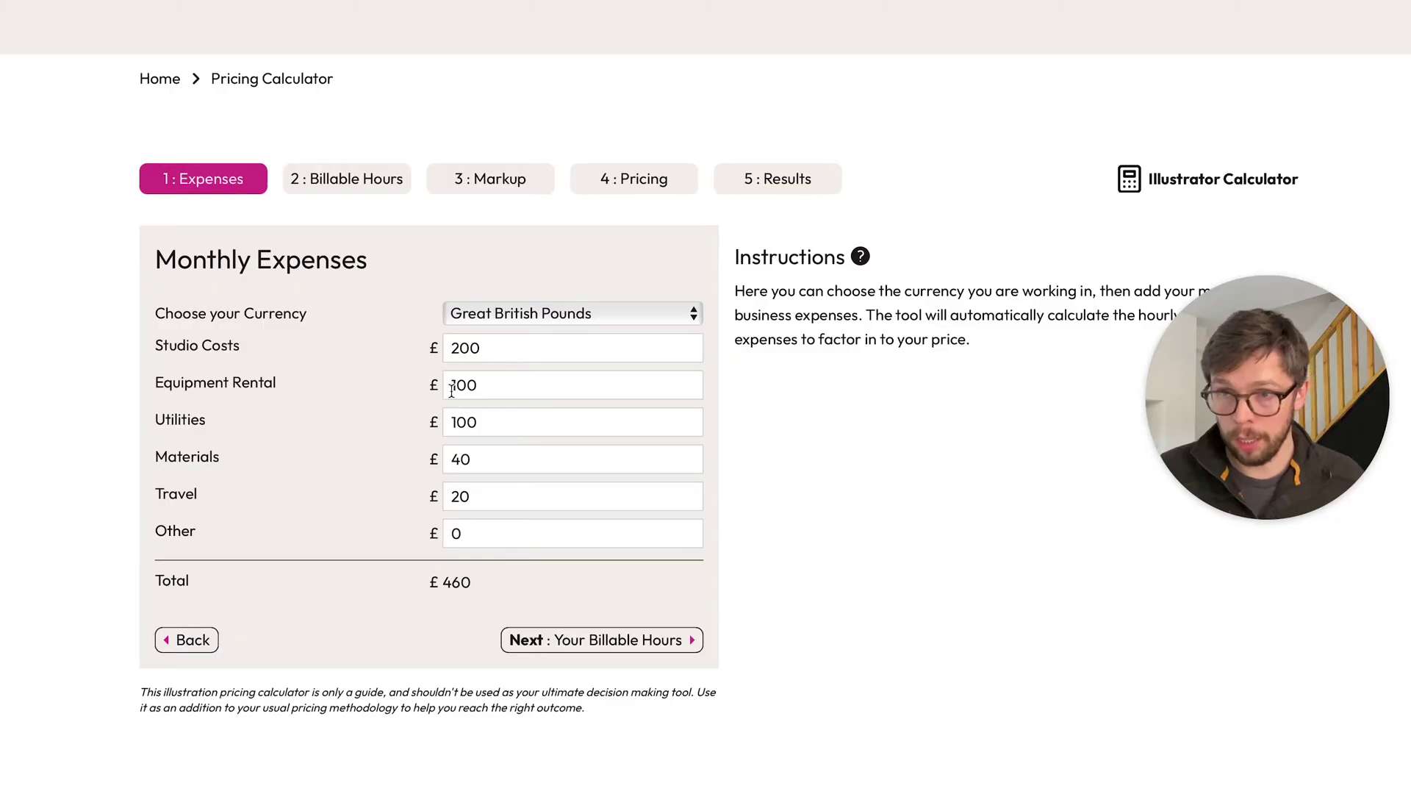
Step: Confirm the £460 monthly expenses and keep Great British Pounds as the currency
left_click(470, 541)
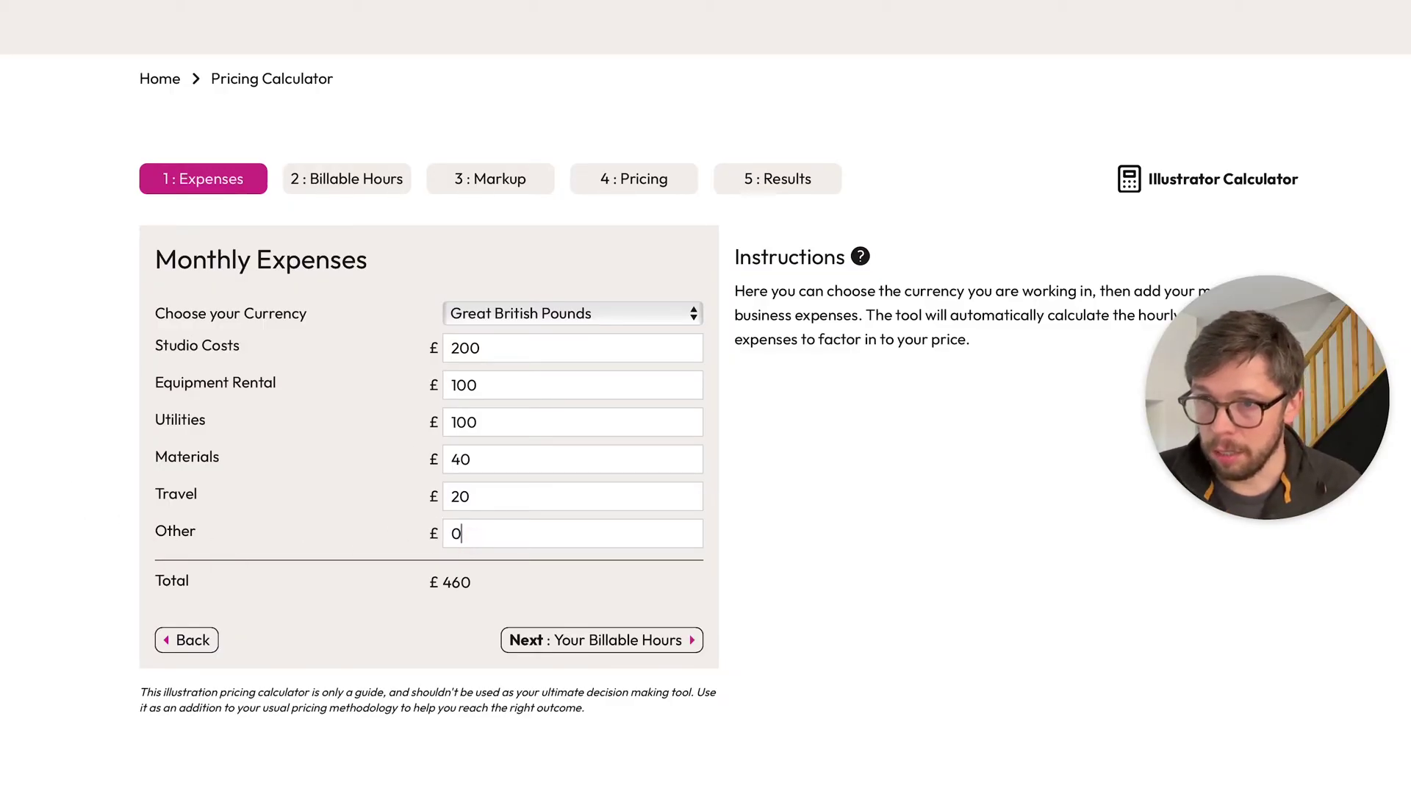
left_click(537, 318)
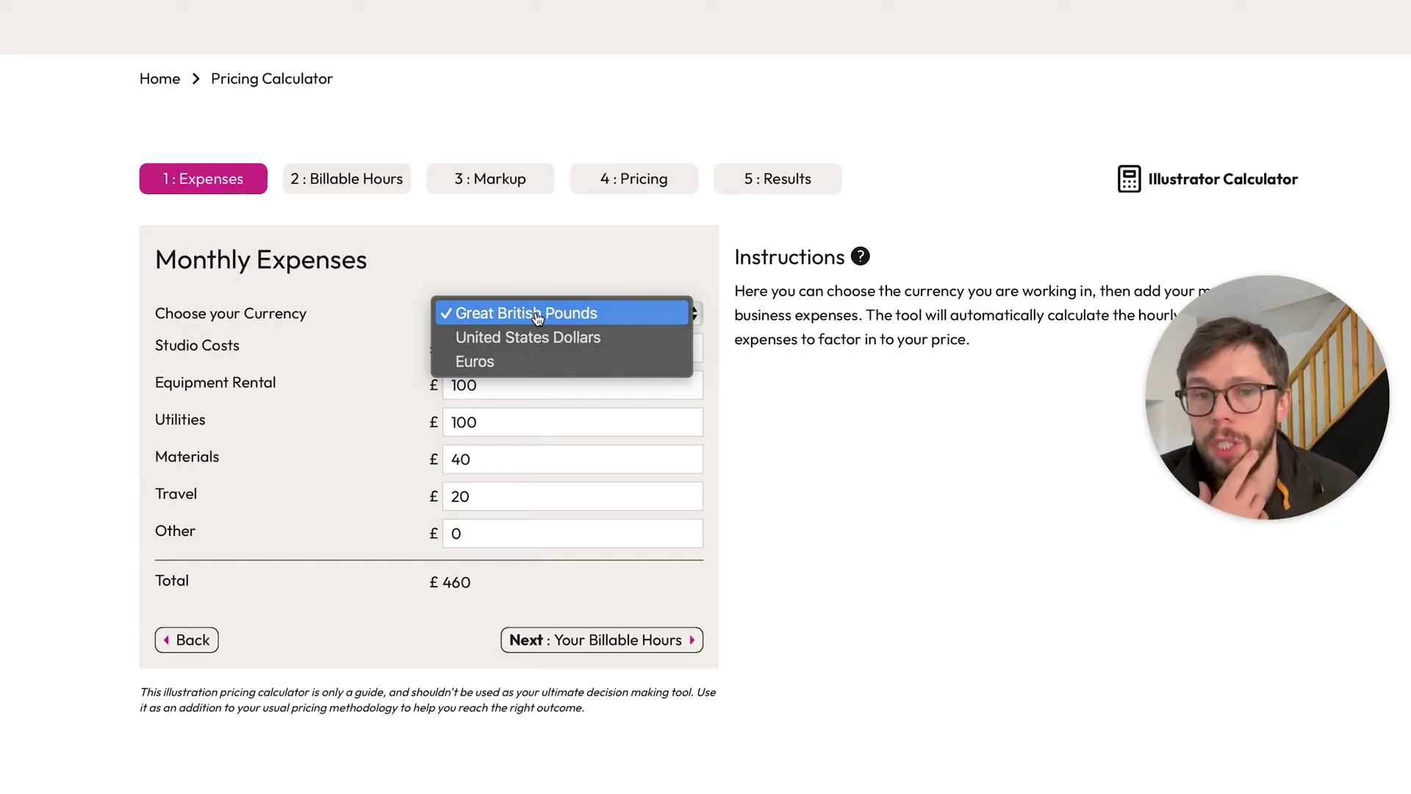
left_click(565, 274)
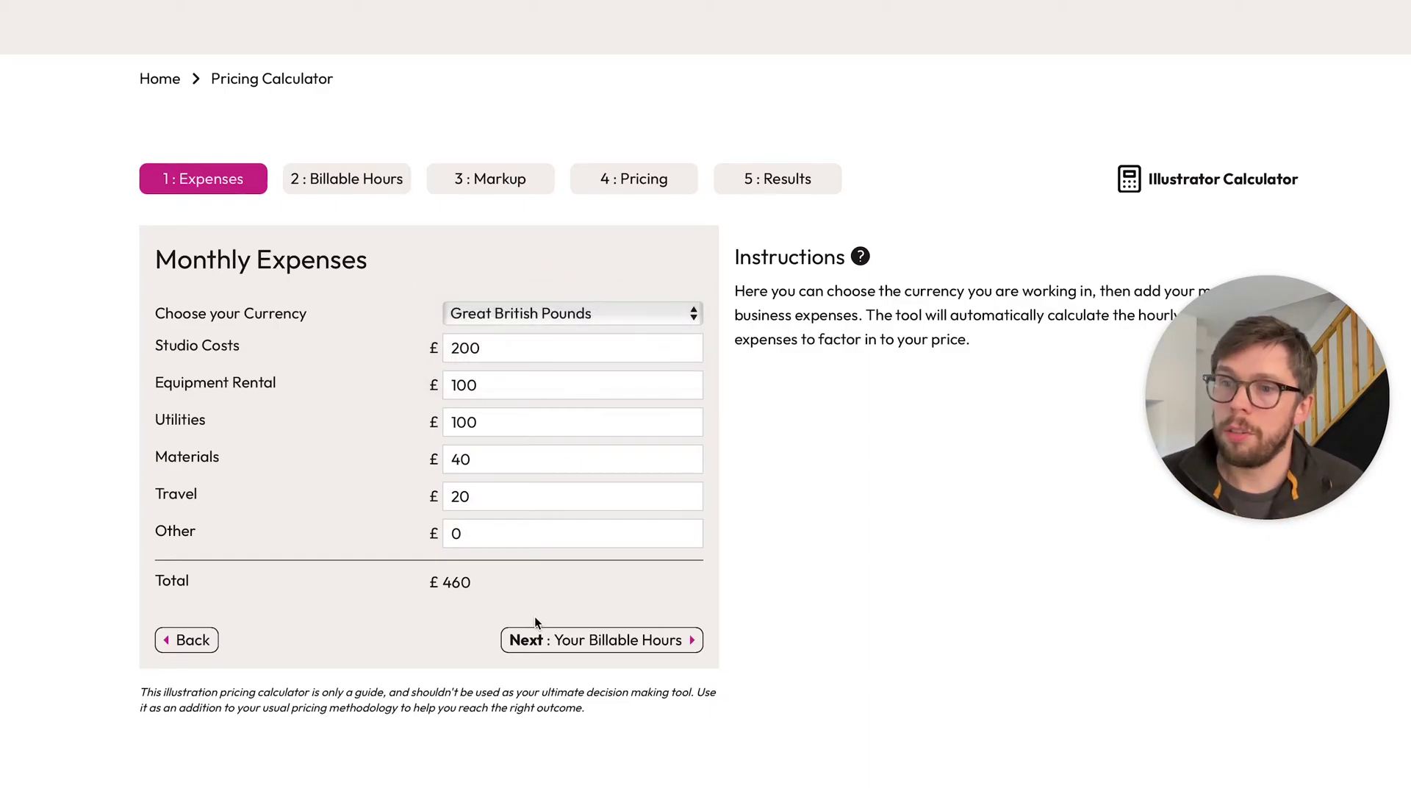
left_click(594, 642)
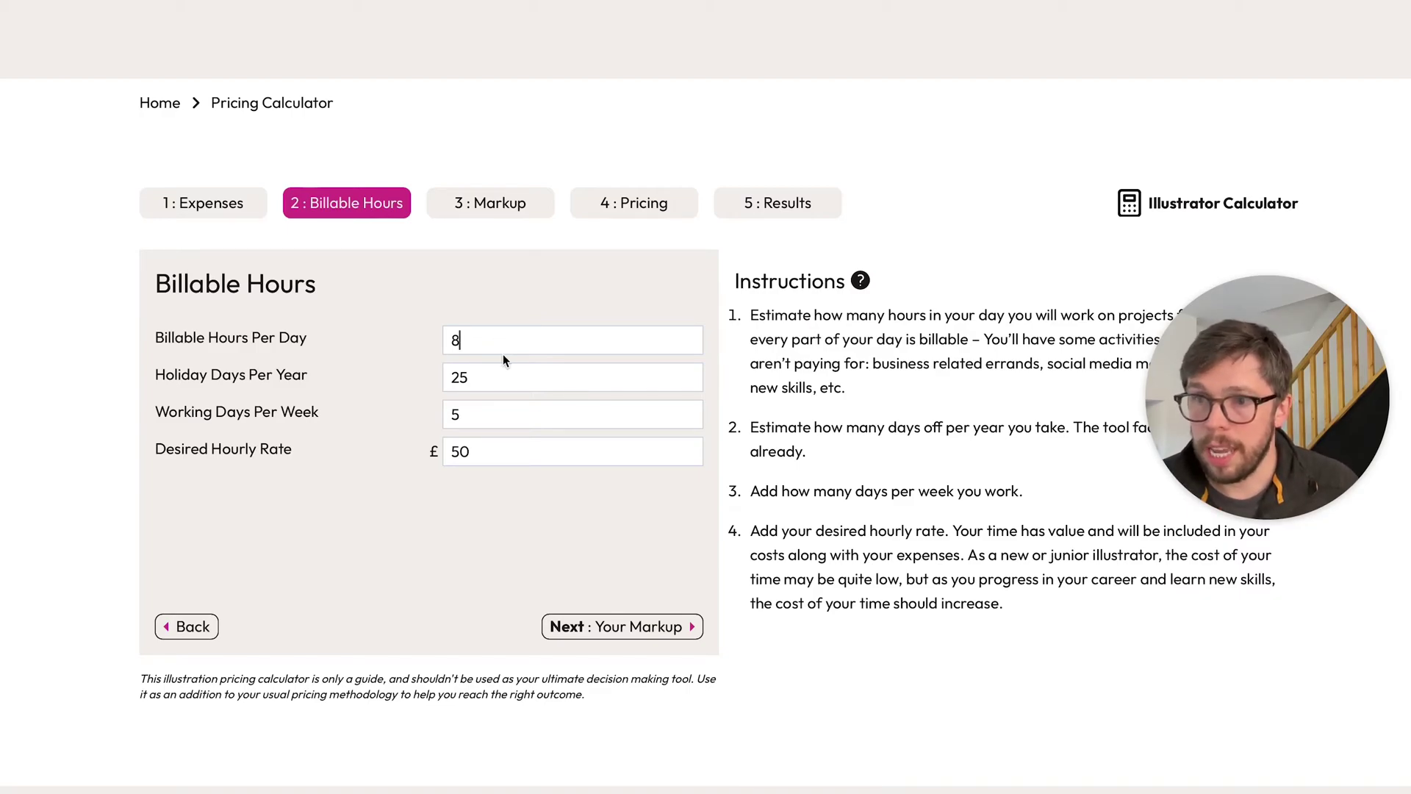
Step: Change billable hours per day from 8 to 5, keeping 25 holiday days, 5 working days and £50 hourly
left_click(476, 340)
key("BackSpace")
type("5")
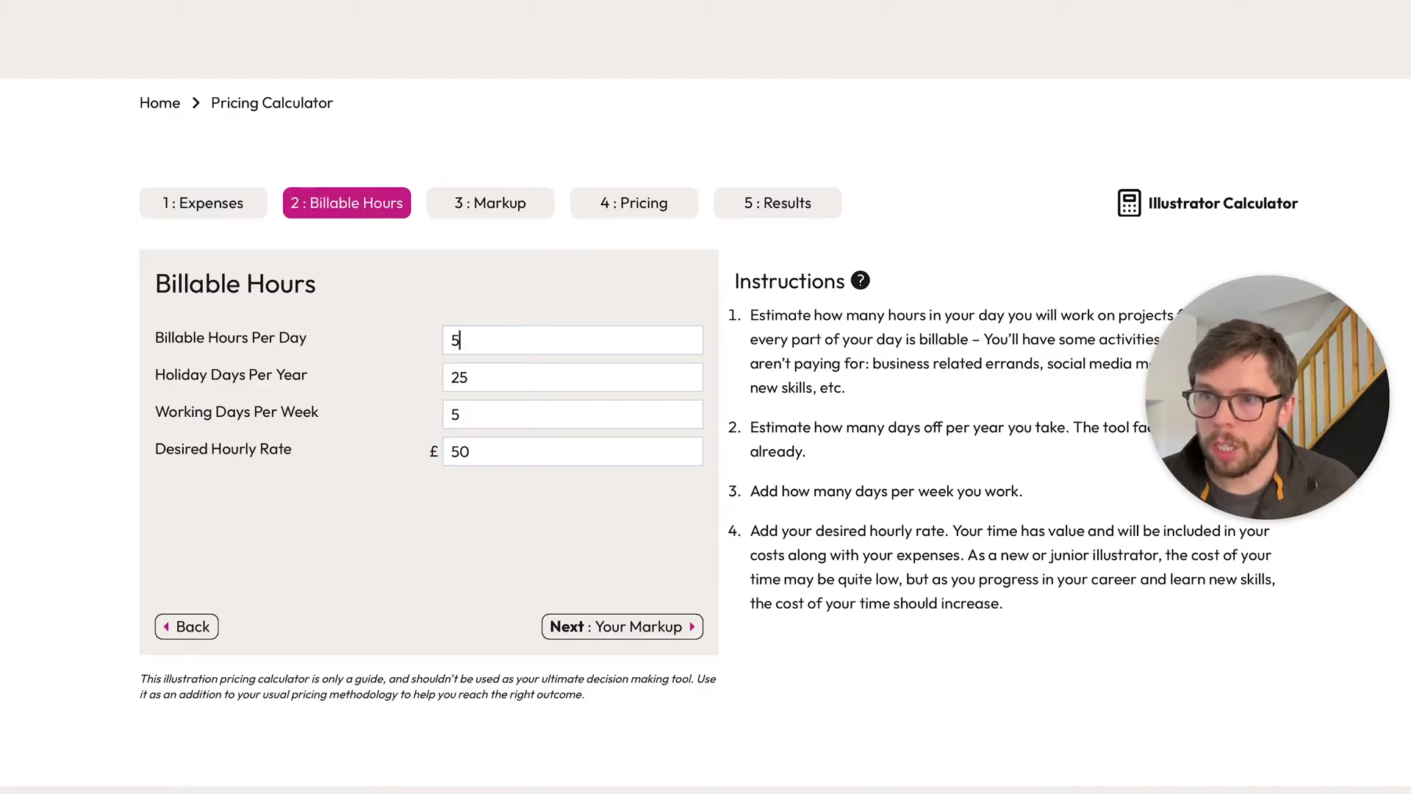
left_click(508, 381)
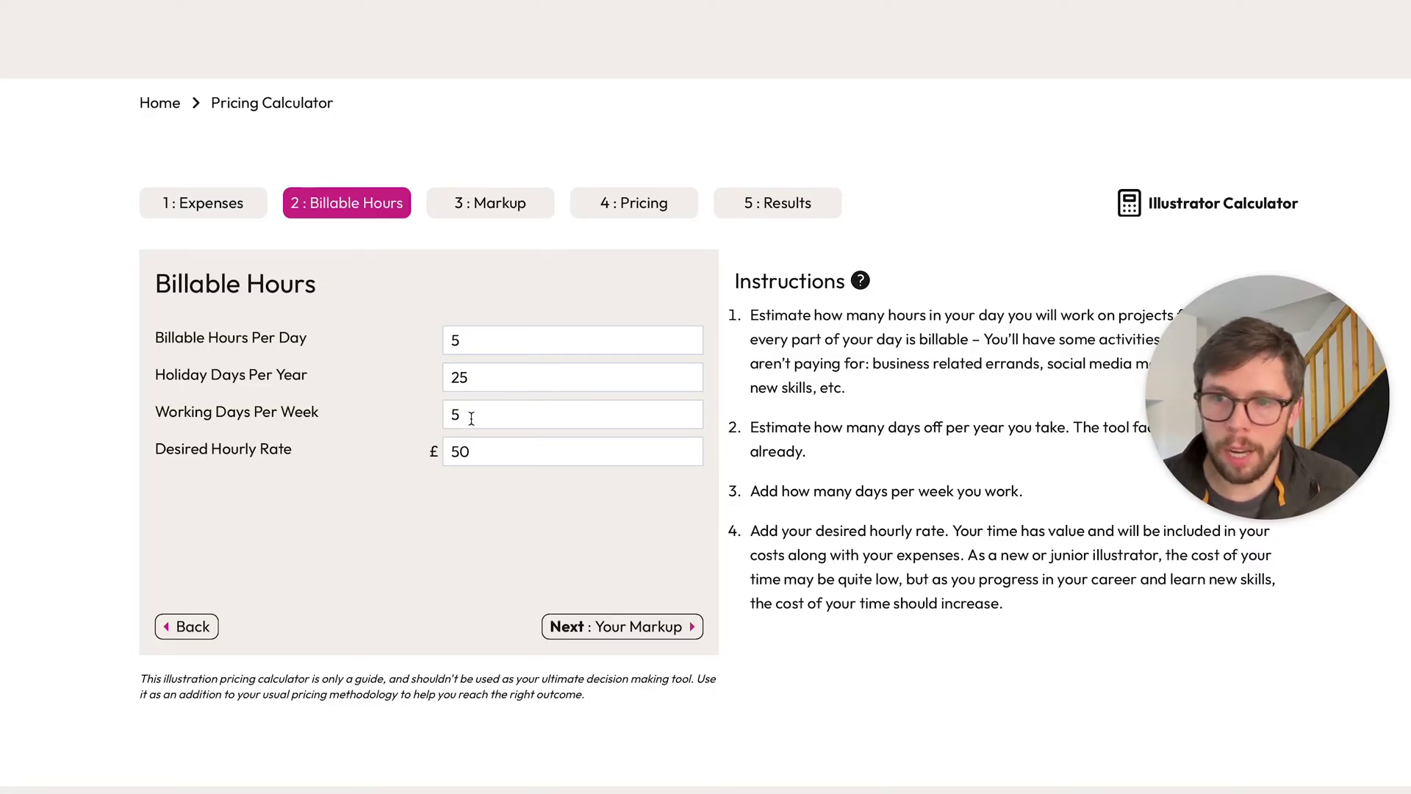
left_click(491, 453)
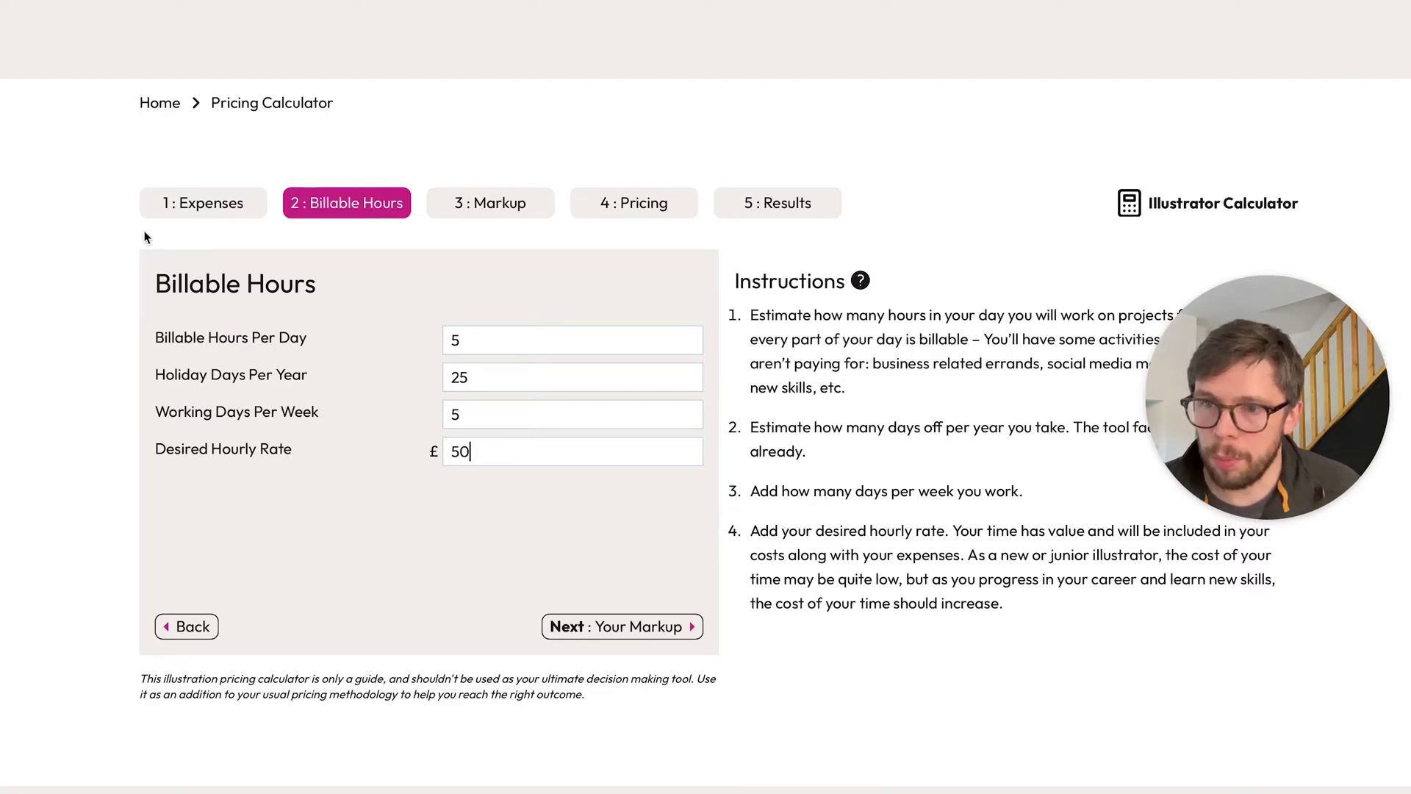
left_click(250, 203)
left_click(365, 211)
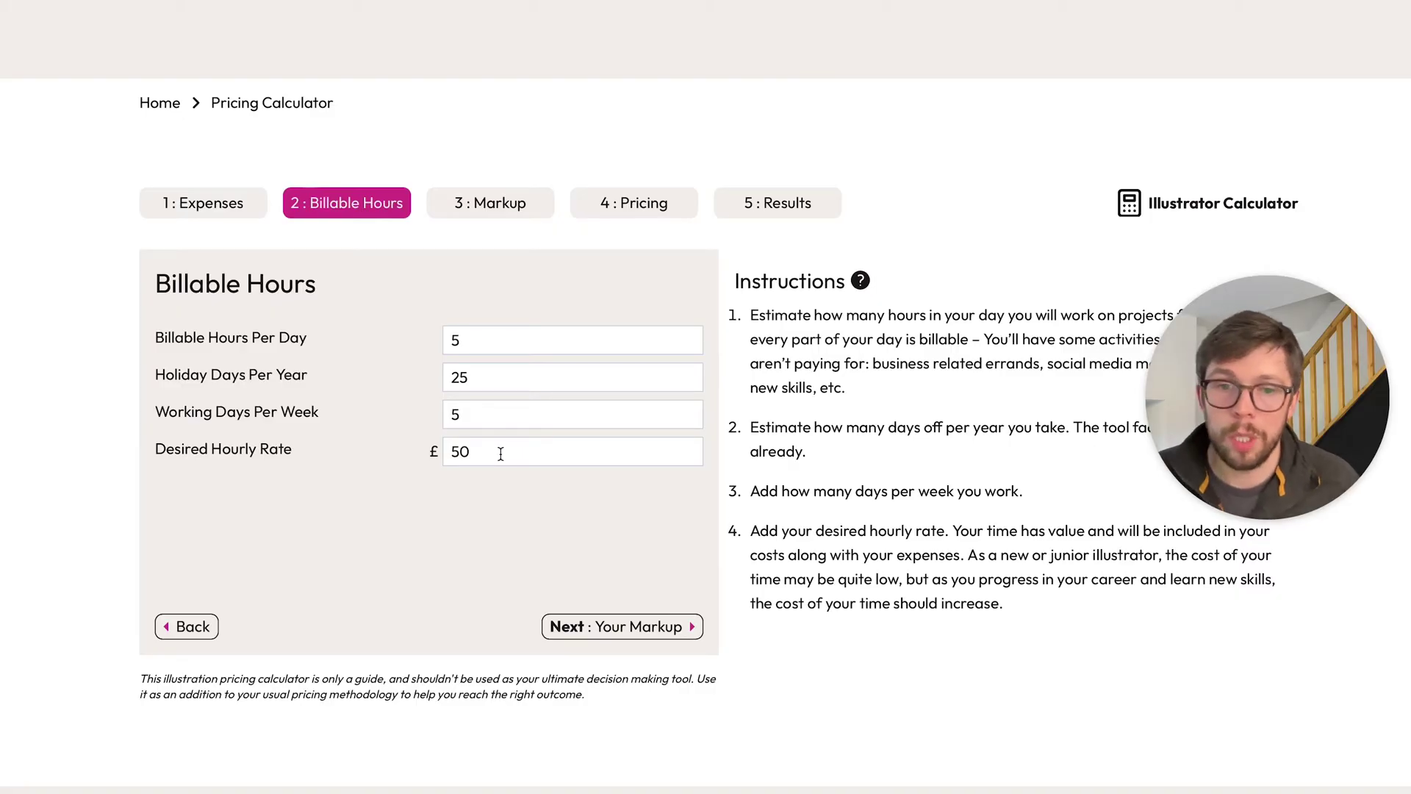
Step: Go to the Markup step, with 40% desired and 10% minimum markup, and select the 40
left_click(630, 634)
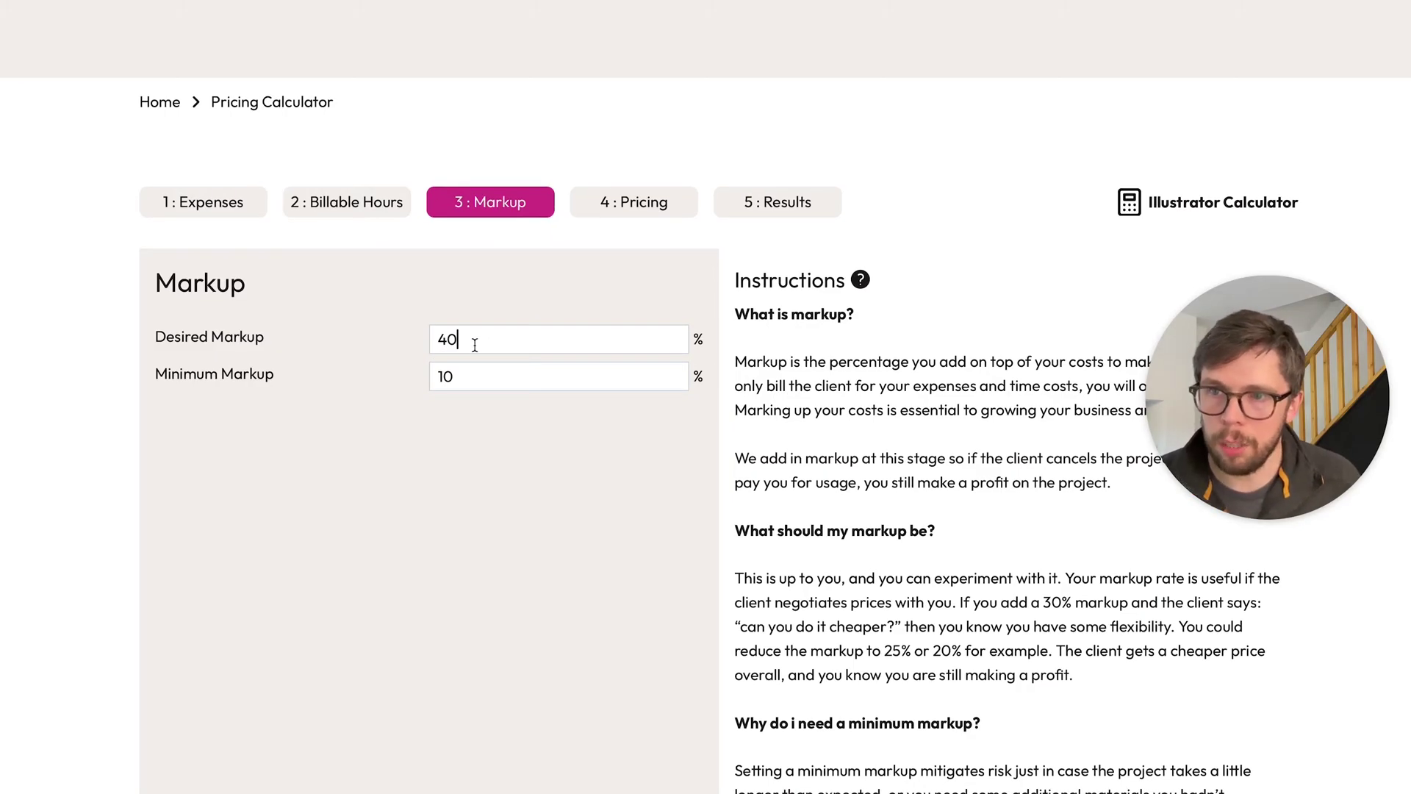
left_click_drag(470, 347, 418, 341)
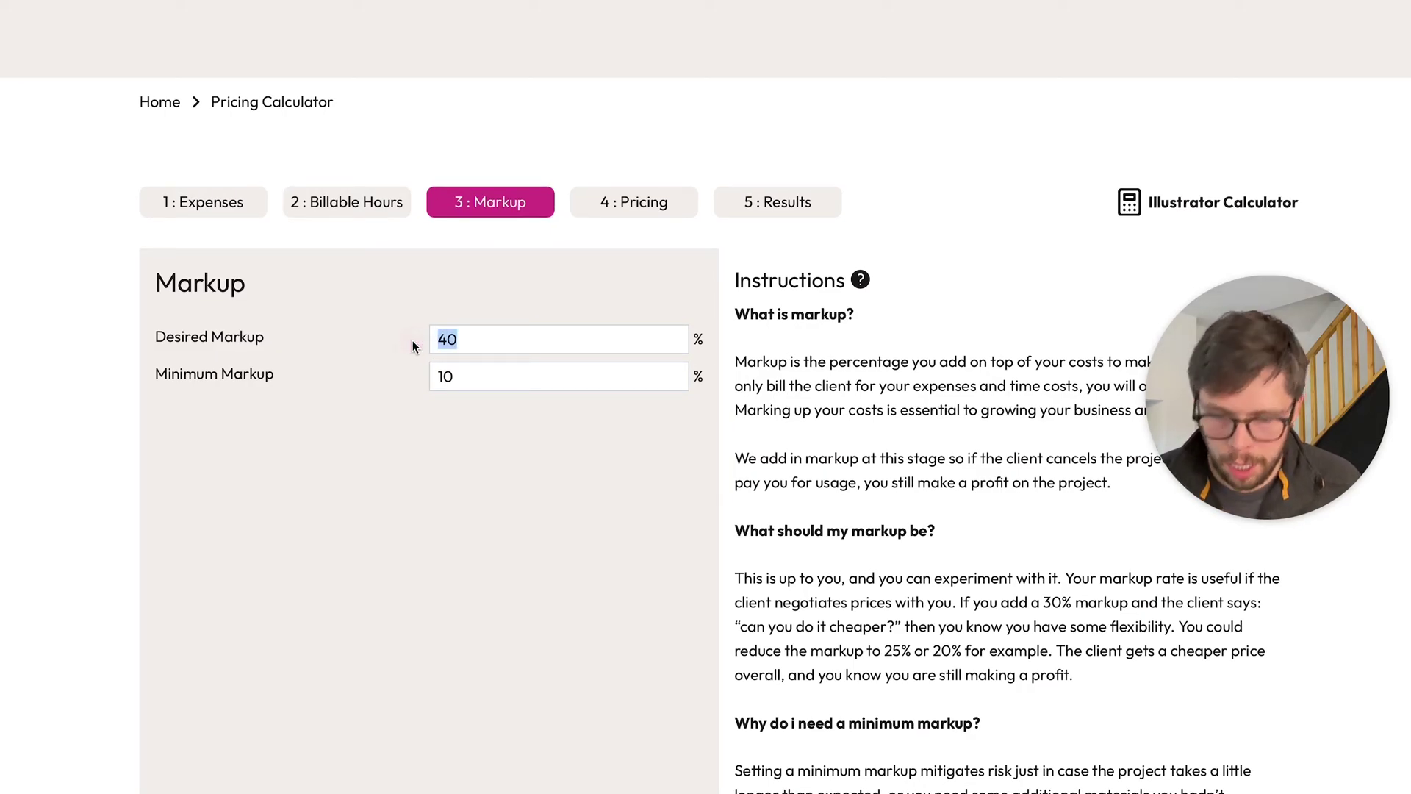
Step: Replace the desired markup with 25%, leaving the minimum markup at 10%
type("25")
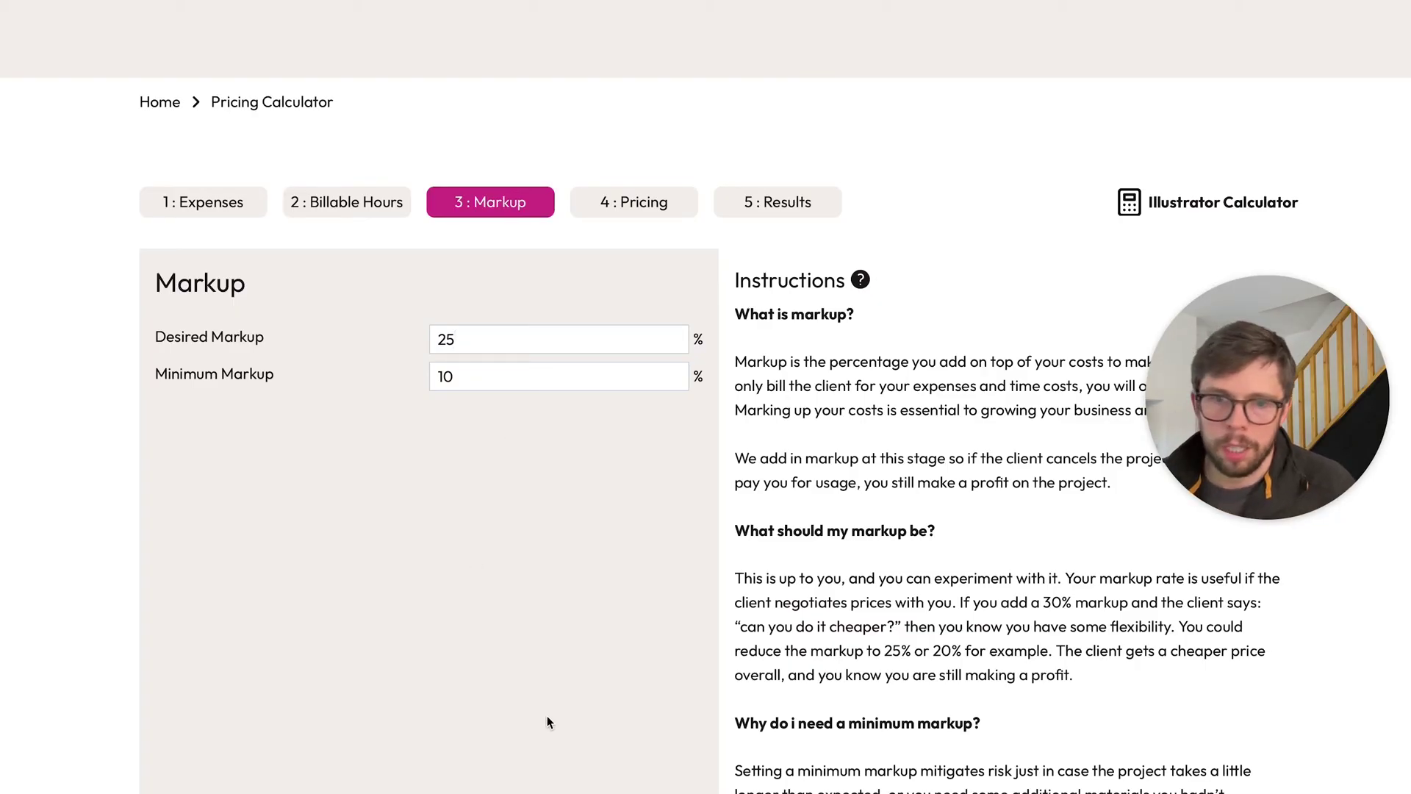
scroll(633, 618, "down", 2)
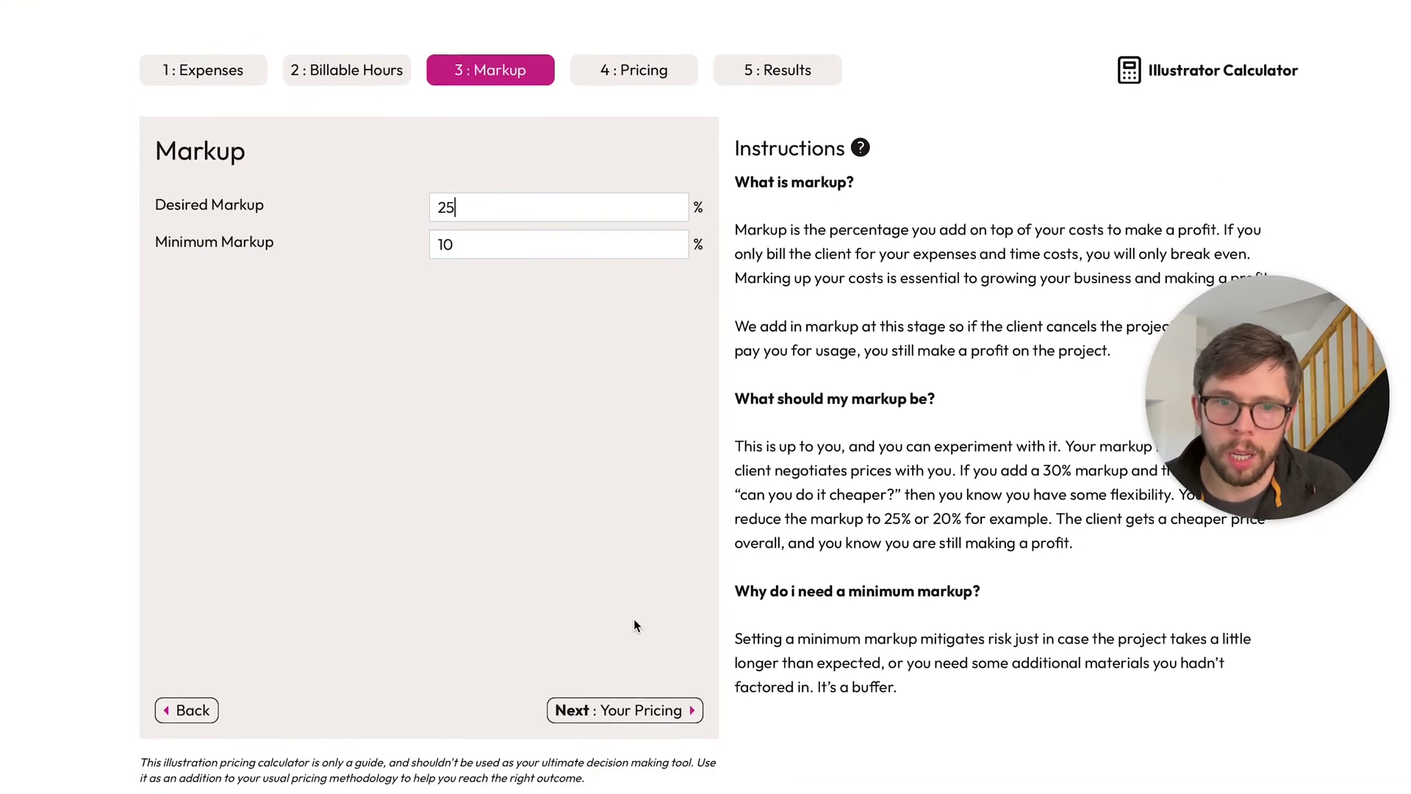
Step: On the Pricing step, set the project duration to 5 days and 0 hours
left_click(648, 713)
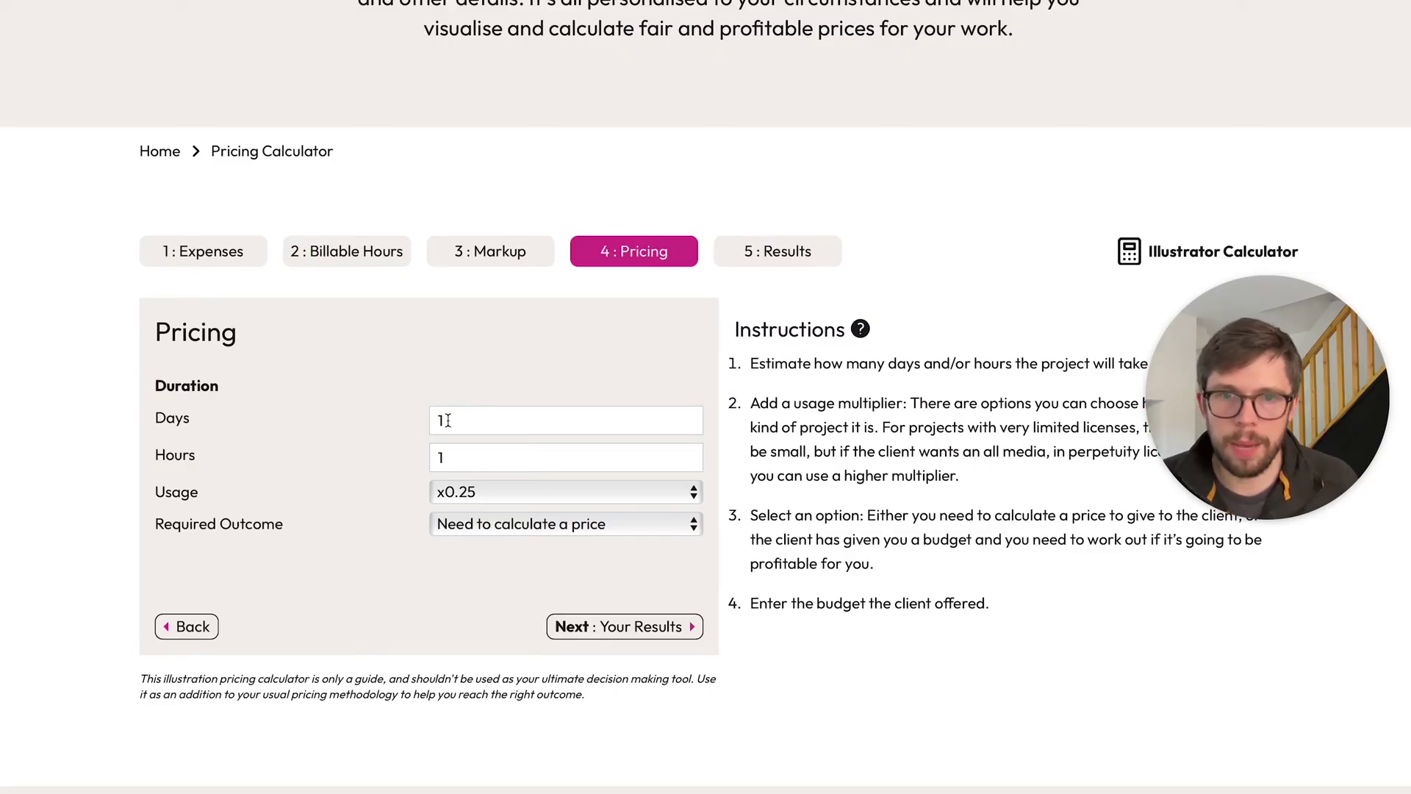
left_click_drag(447, 420, 428, 420)
key("BackSpace")
type("5")
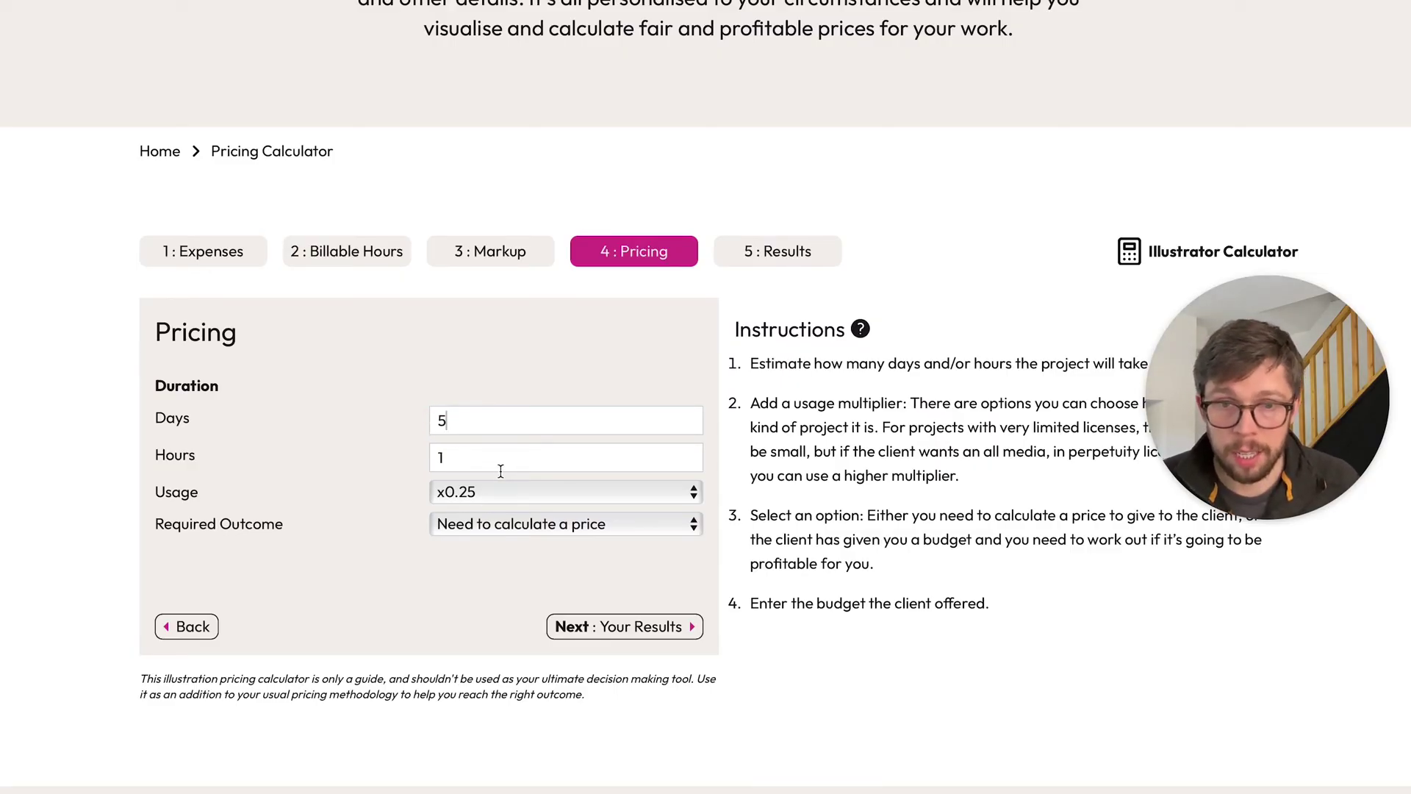
left_click_drag(460, 455, 435, 455)
key("BackSpace")
type("0")
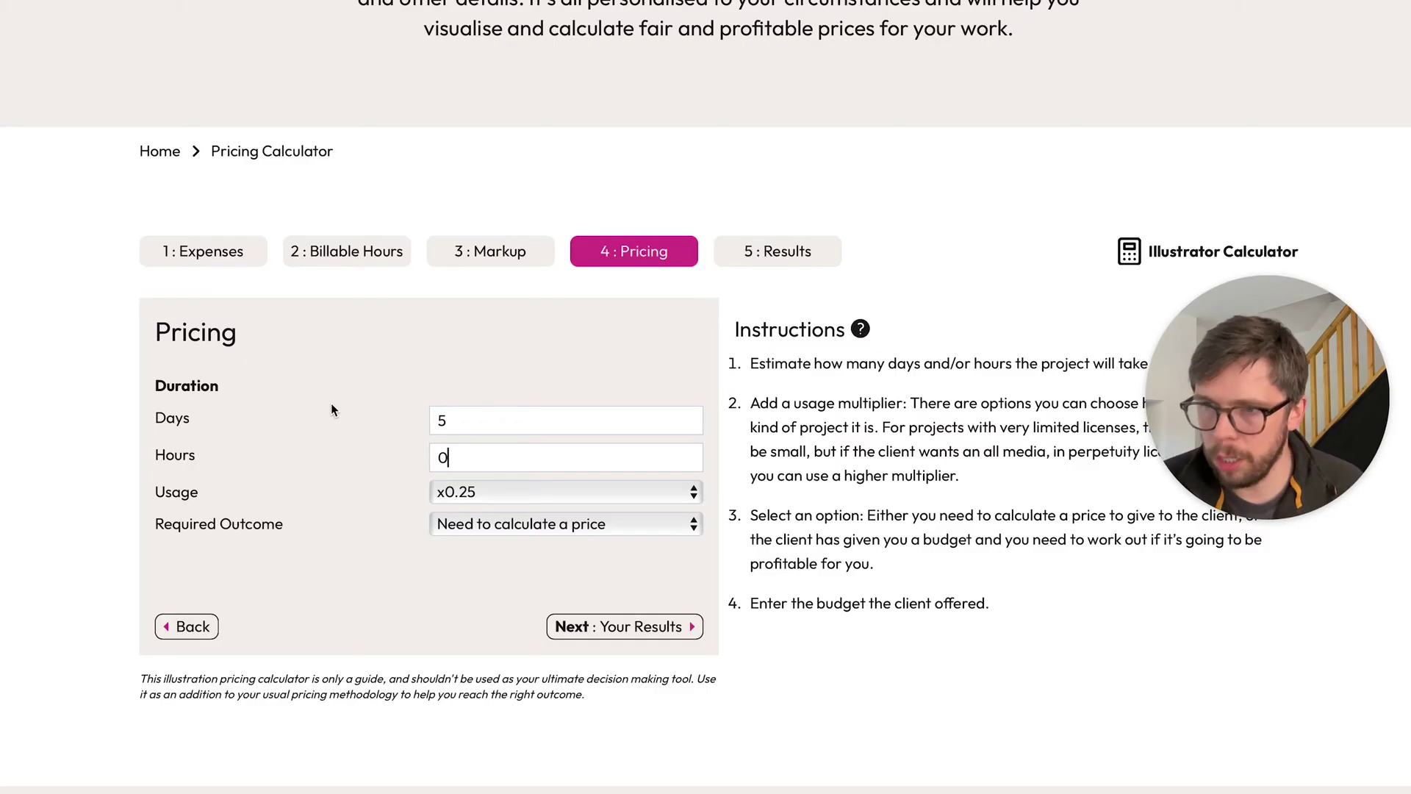
Step: Set the usage multiplier to None and keep the outcome as calculating a client price
left_click(497, 491)
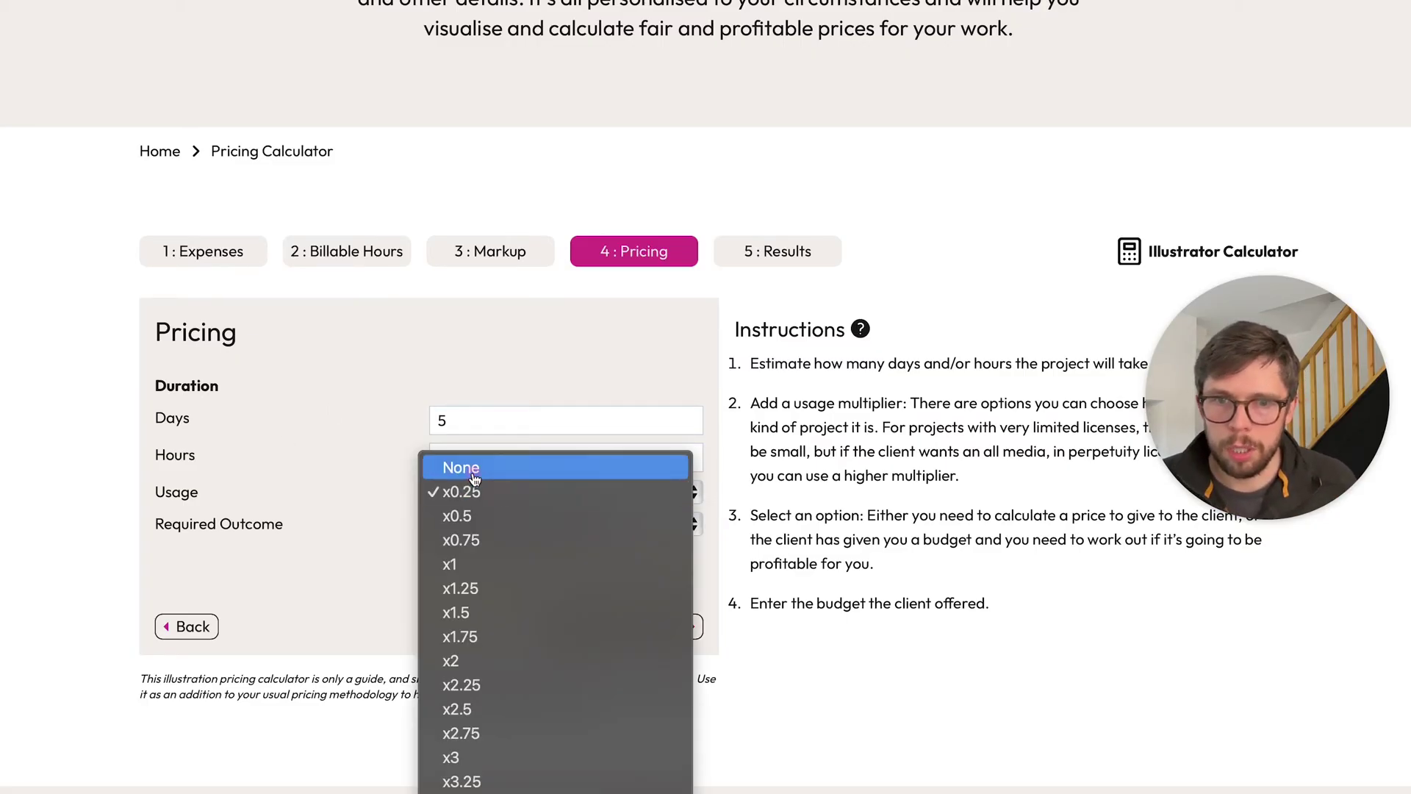
left_click(474, 478)
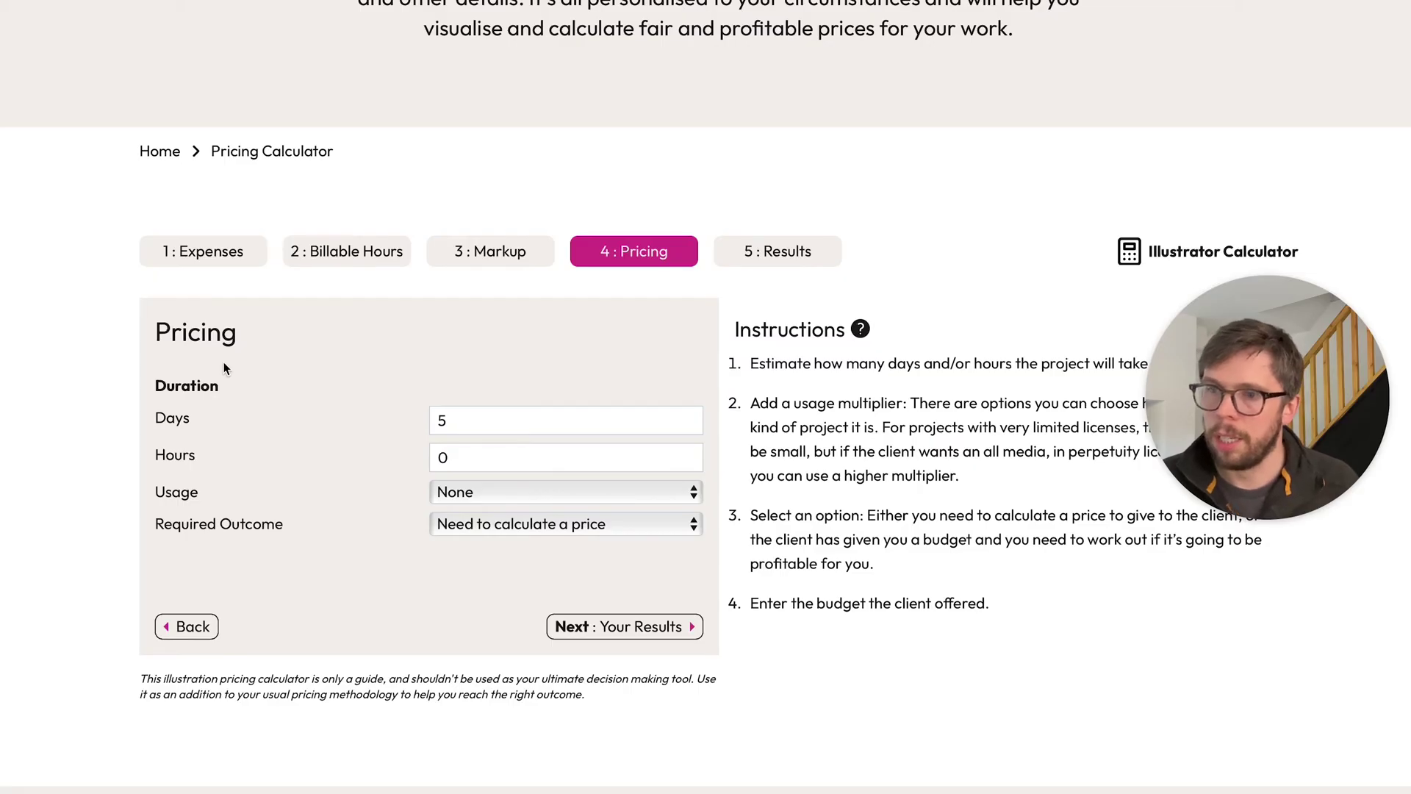
left_click(547, 524)
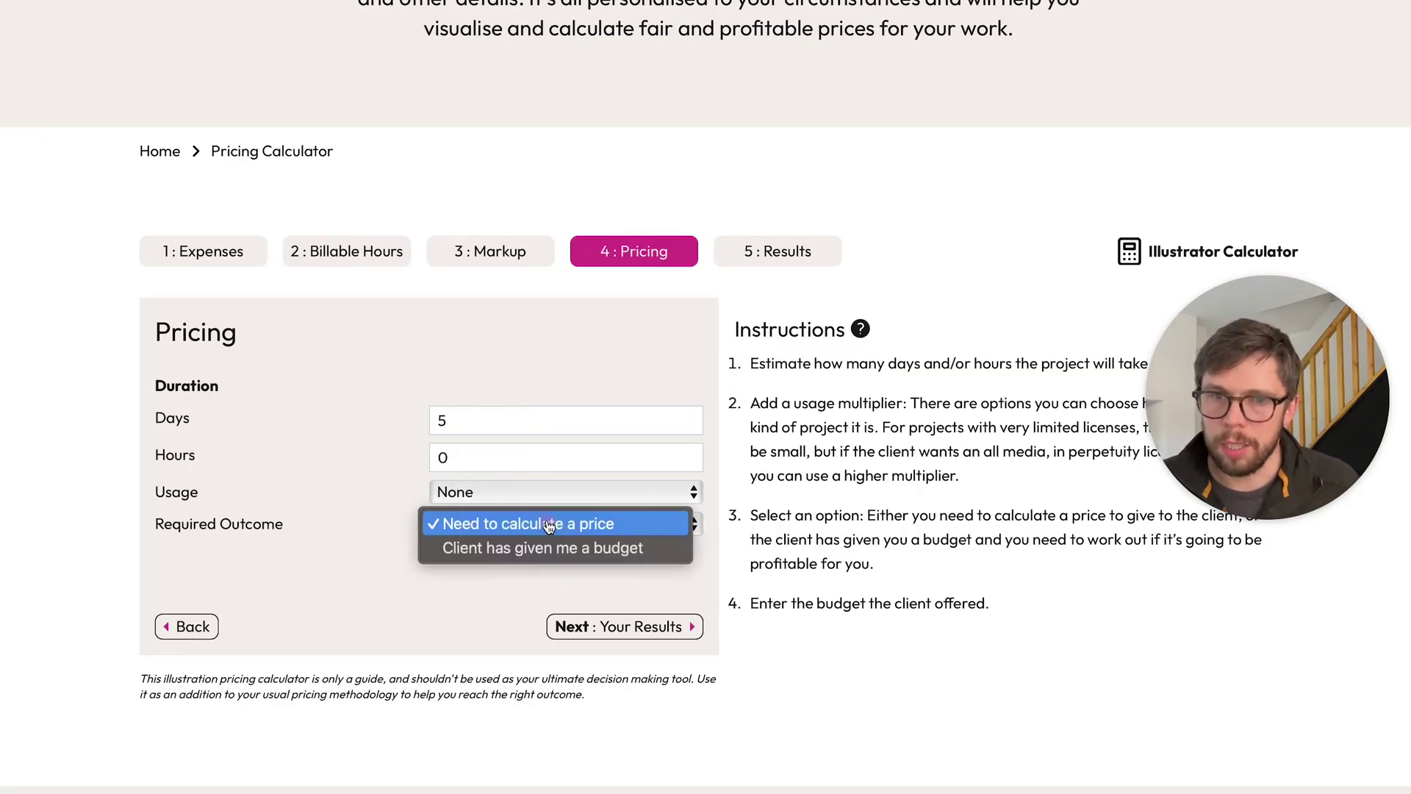
left_click(628, 525)
Step: Show the results: £1,709.31 total price to client at 25% markup, no usage fees
left_click(625, 627)
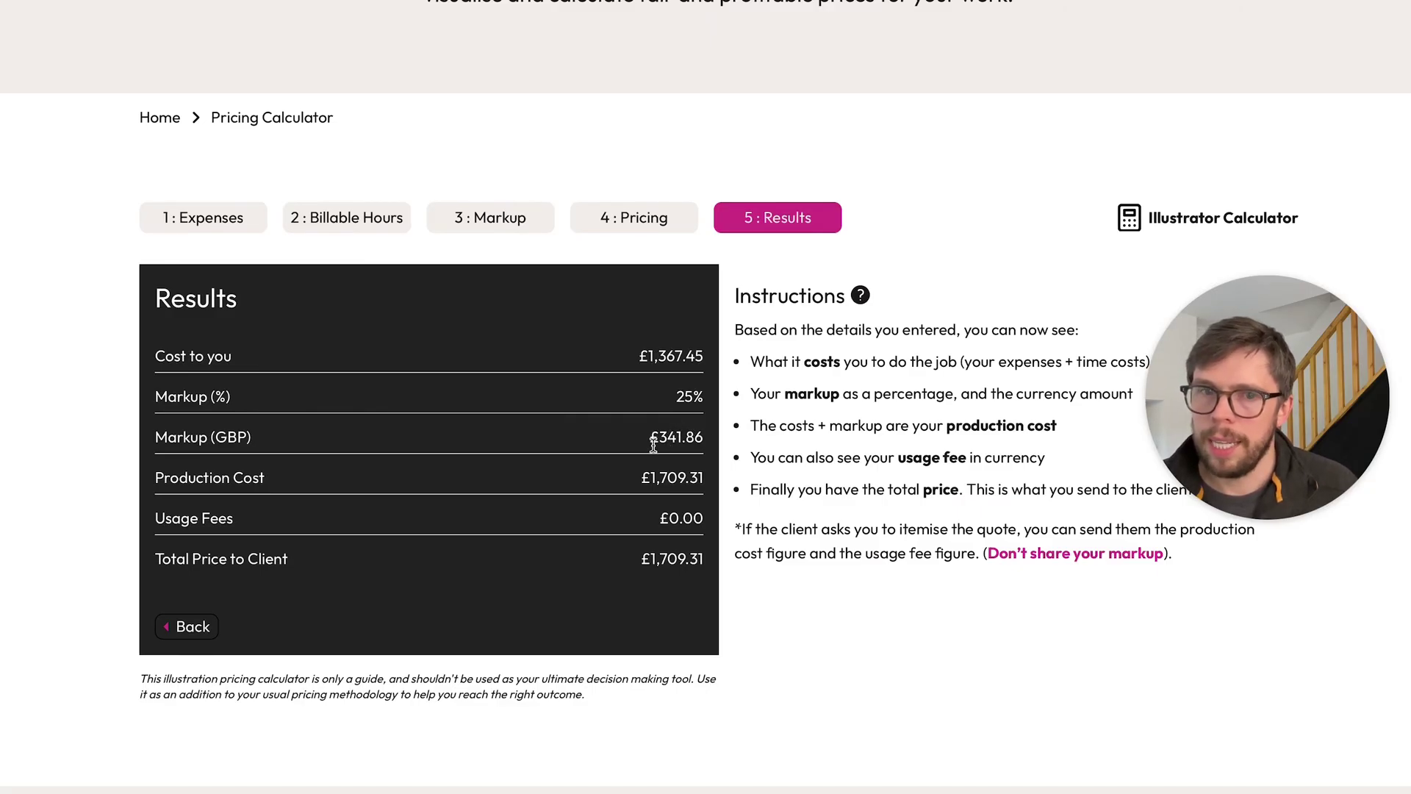
Step: Switch the outcome to working from a client budget, try £2,000, and view results
left_click(661, 223)
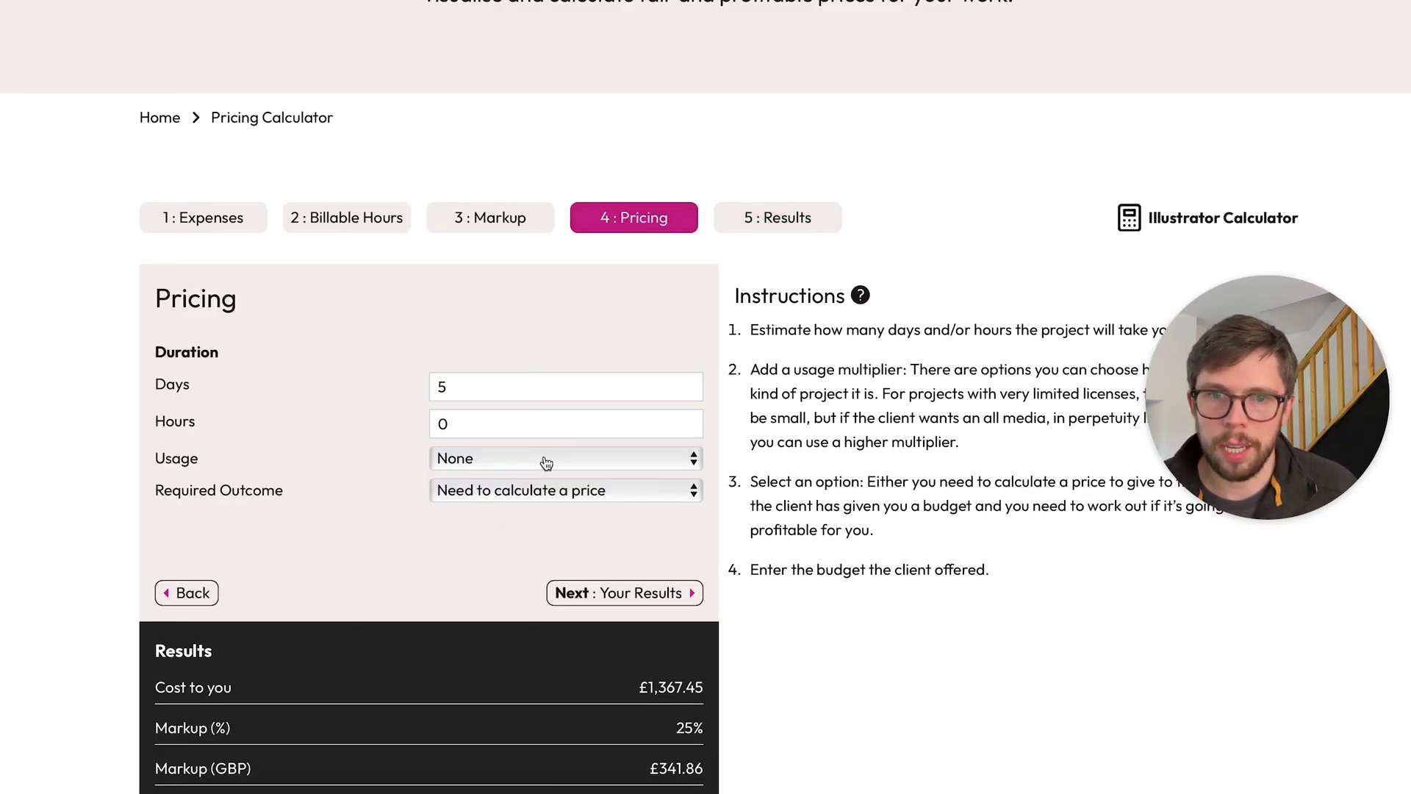
left_click(508, 494)
left_click(527, 515)
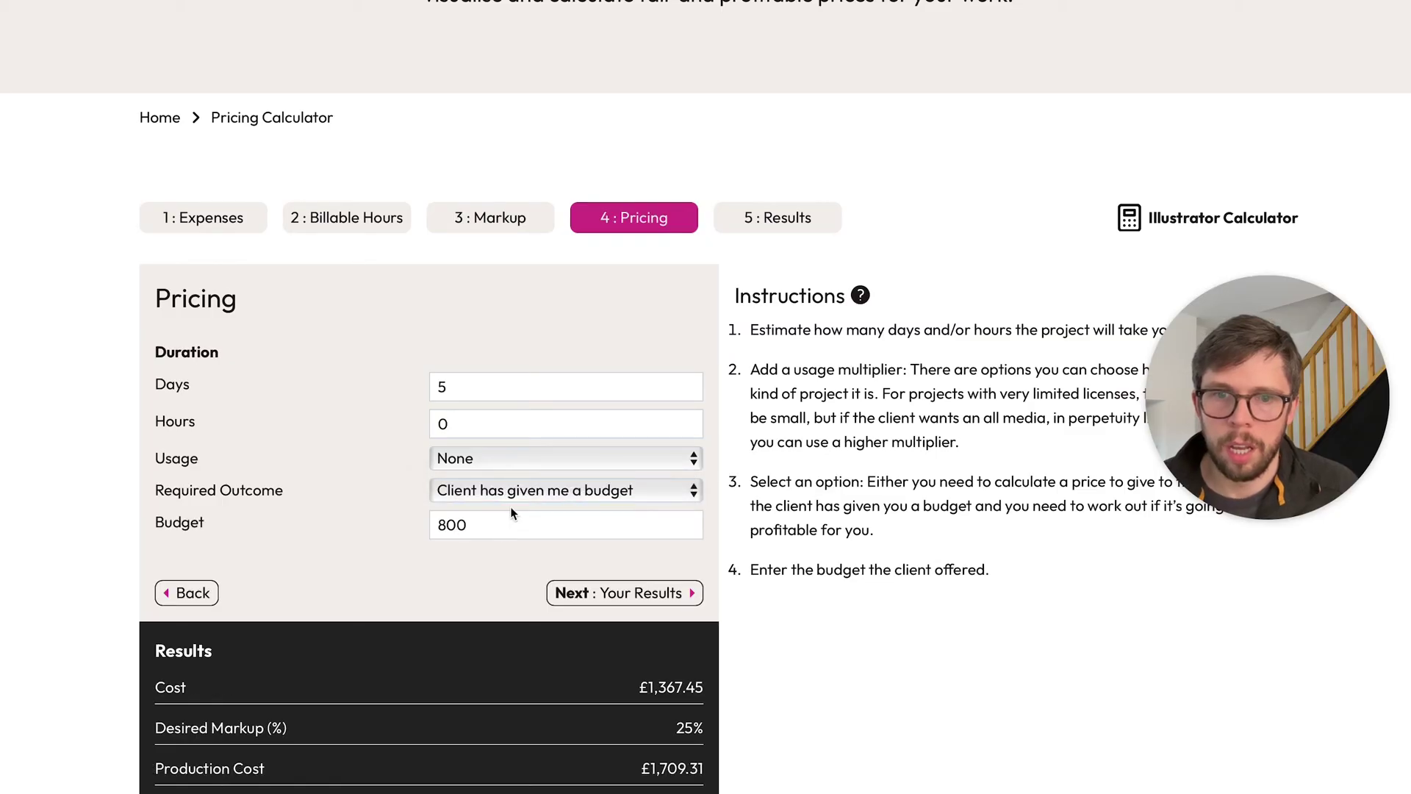
left_click_drag(470, 526, 360, 530)
type("2000")
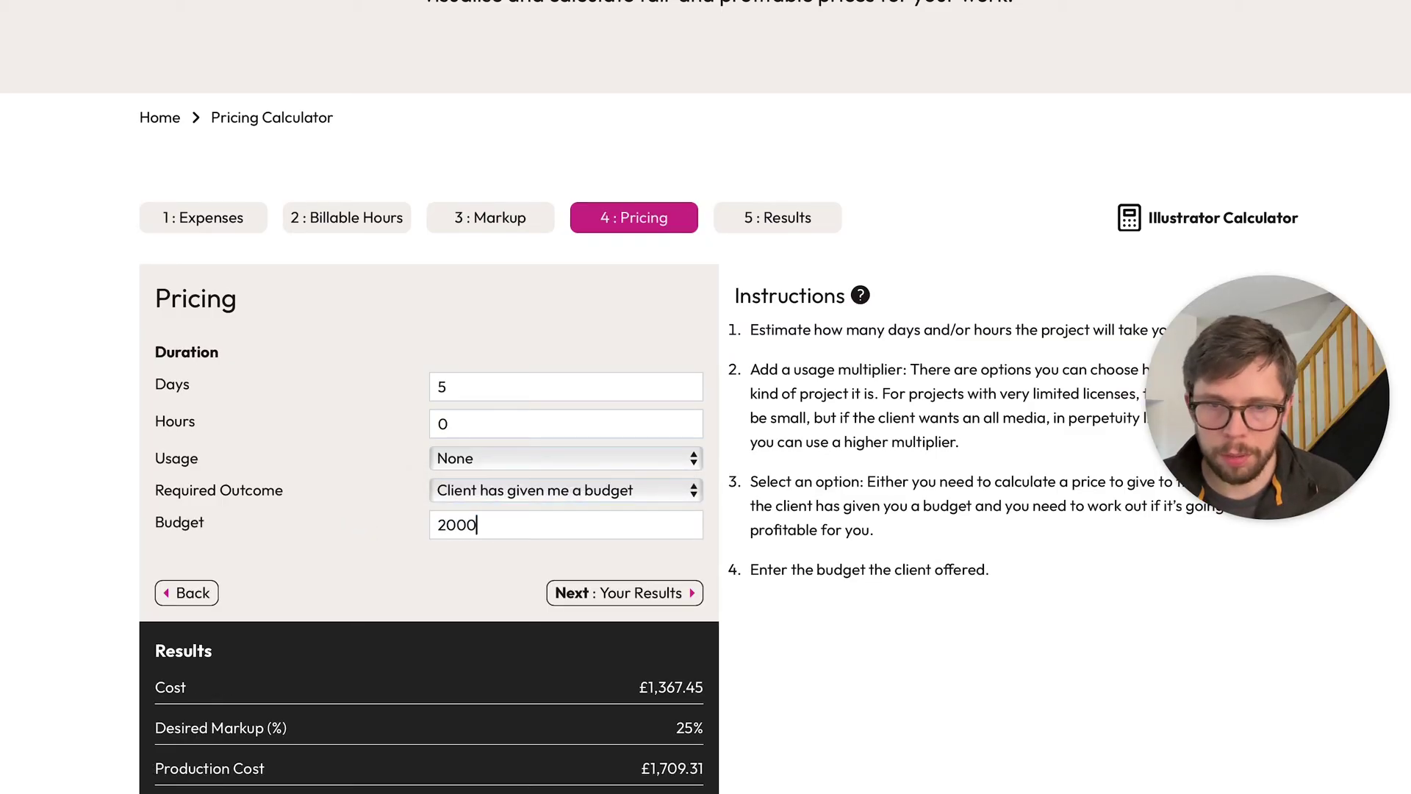
left_click(610, 592)
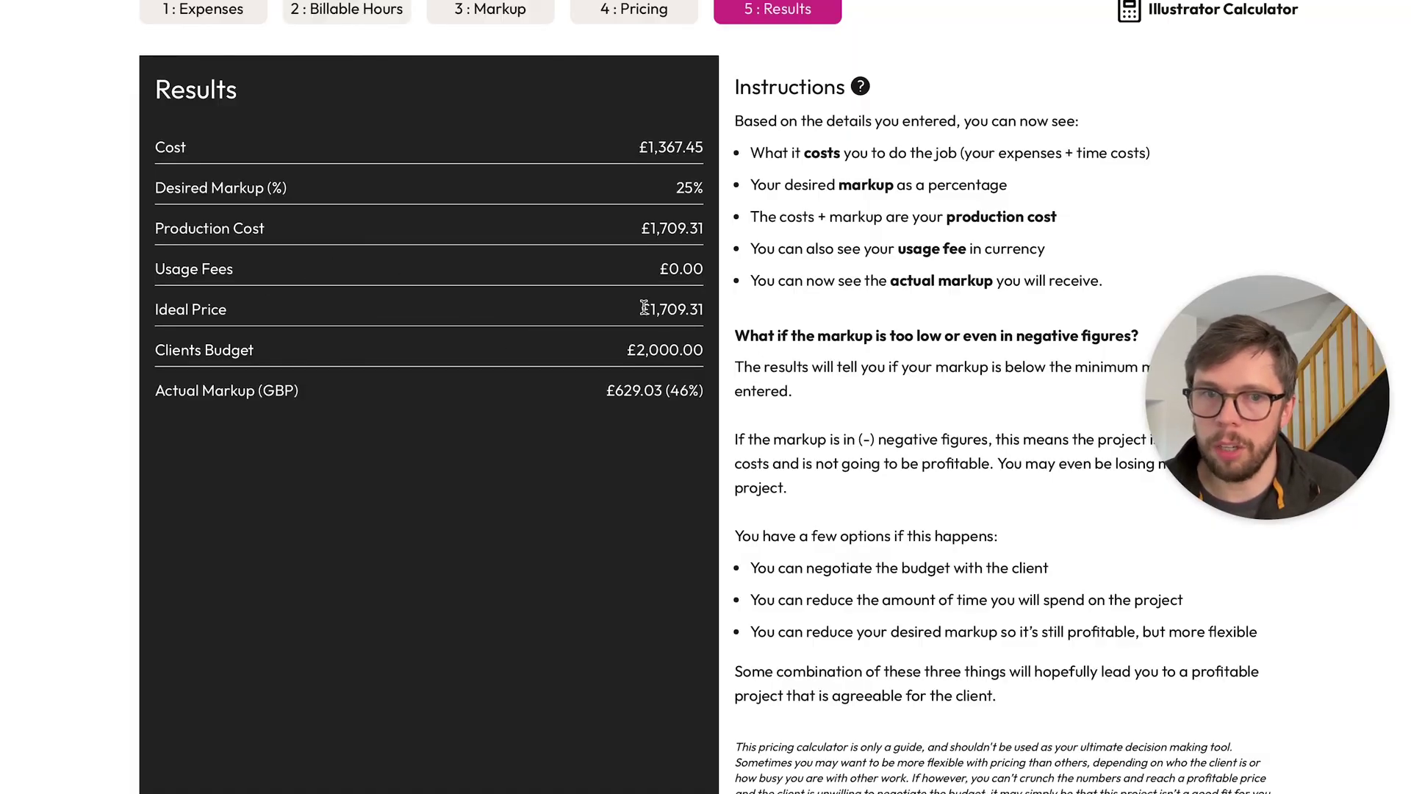
Step: Change the client budget to £1,300 and view the −£68.37 (−5%) actual markup
left_click(626, 13)
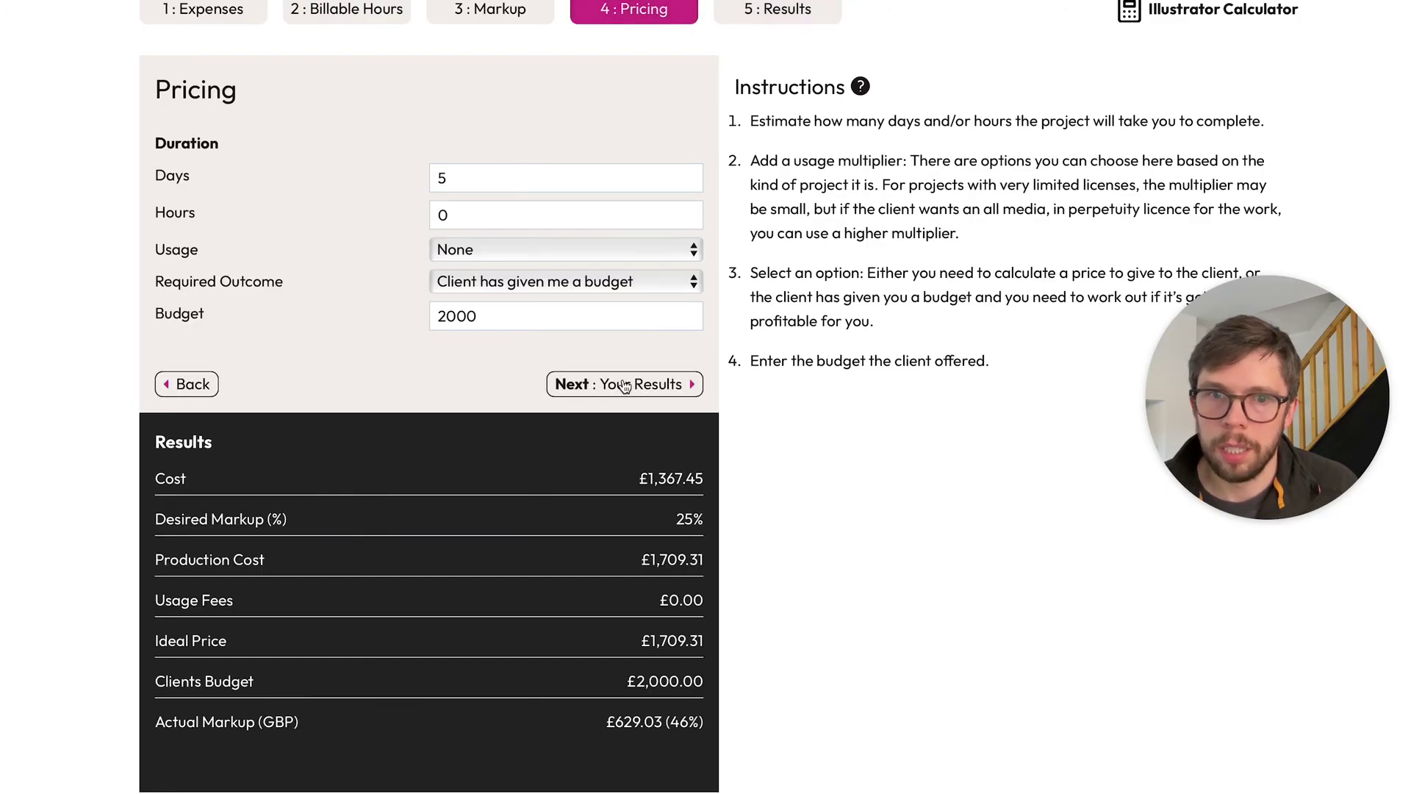
left_click_drag(501, 321, 390, 323)
type("1300")
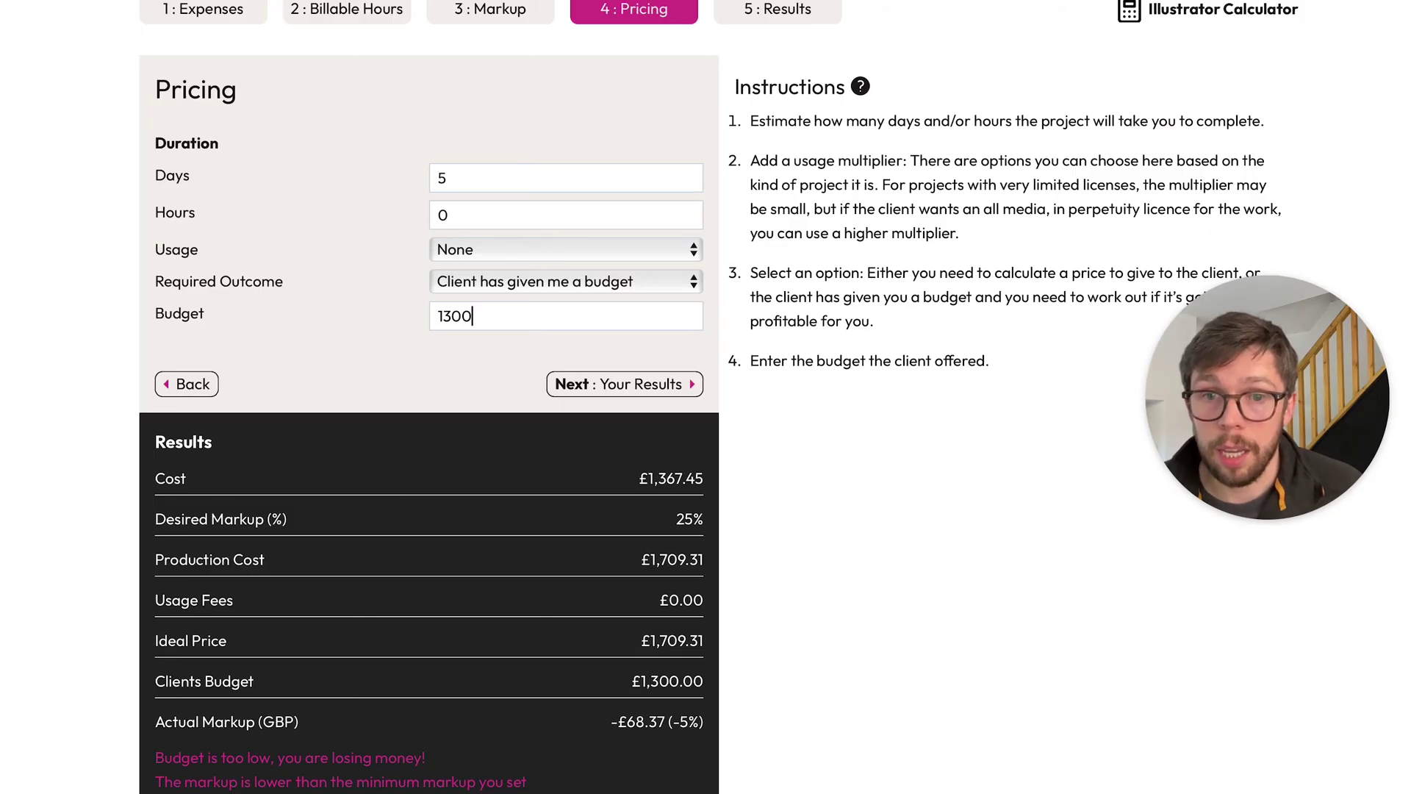
left_click(648, 388)
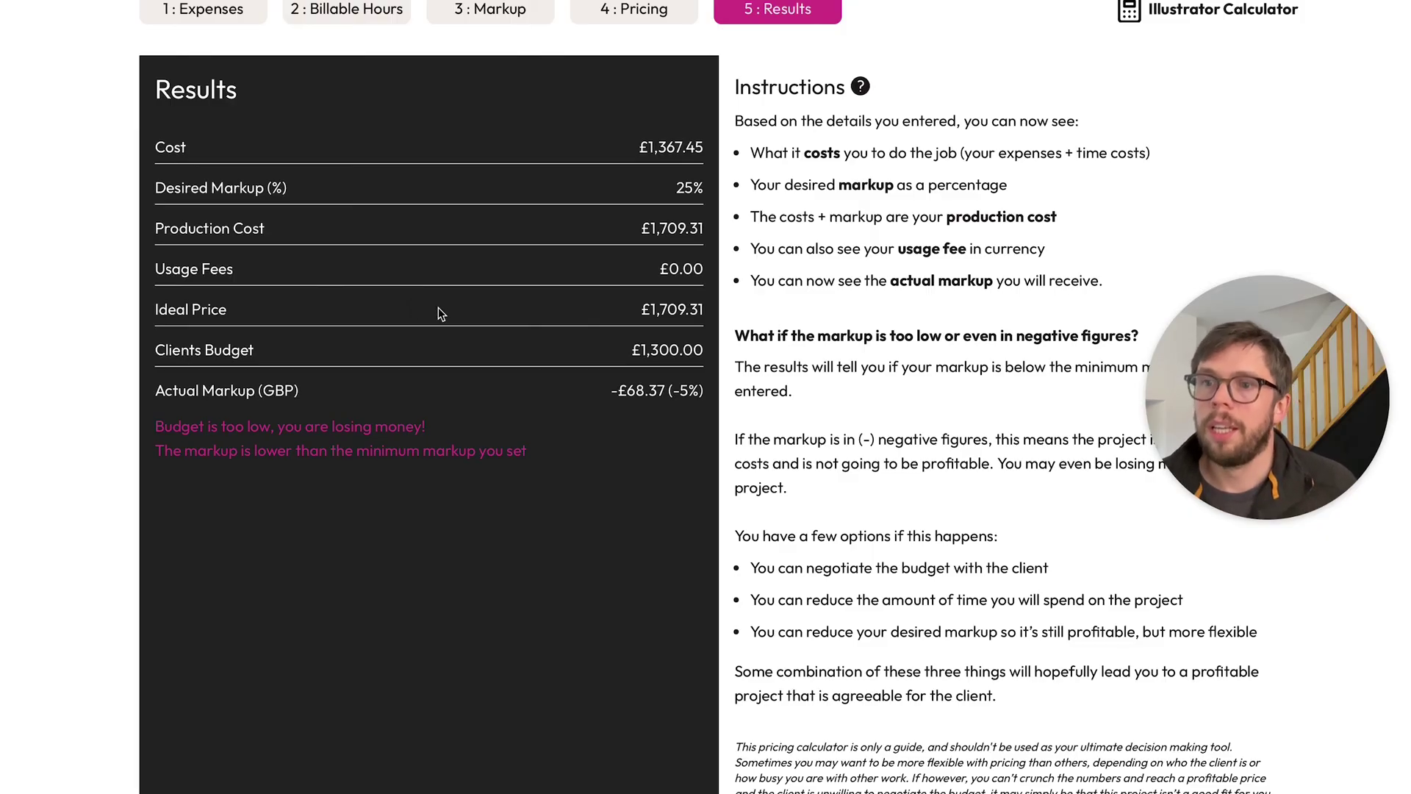
scroll(441, 308, "up", 2)
Step: Change the client budget to £1,500 and view the £136.74 (10%) actual markup
left_click(624, 88)
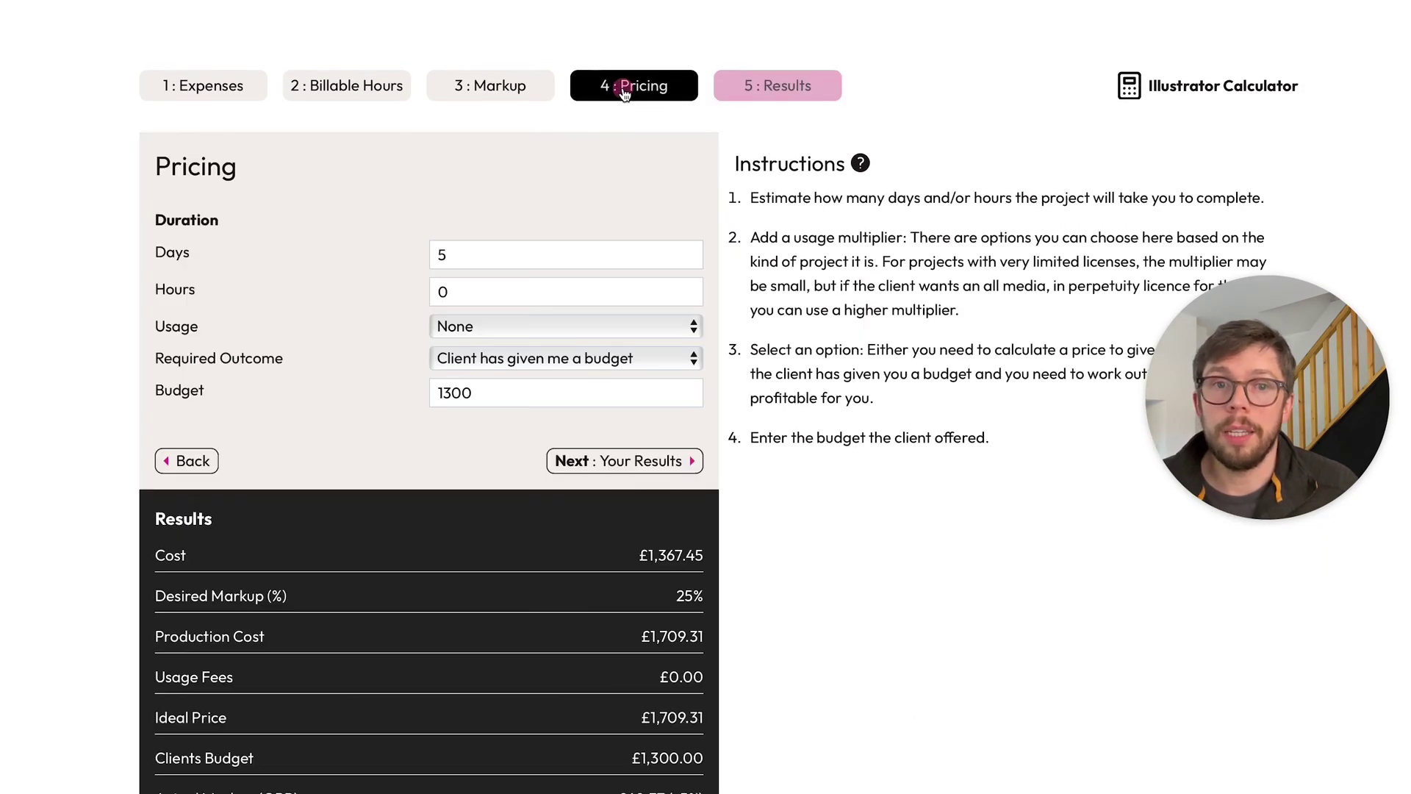
left_click(281, 388)
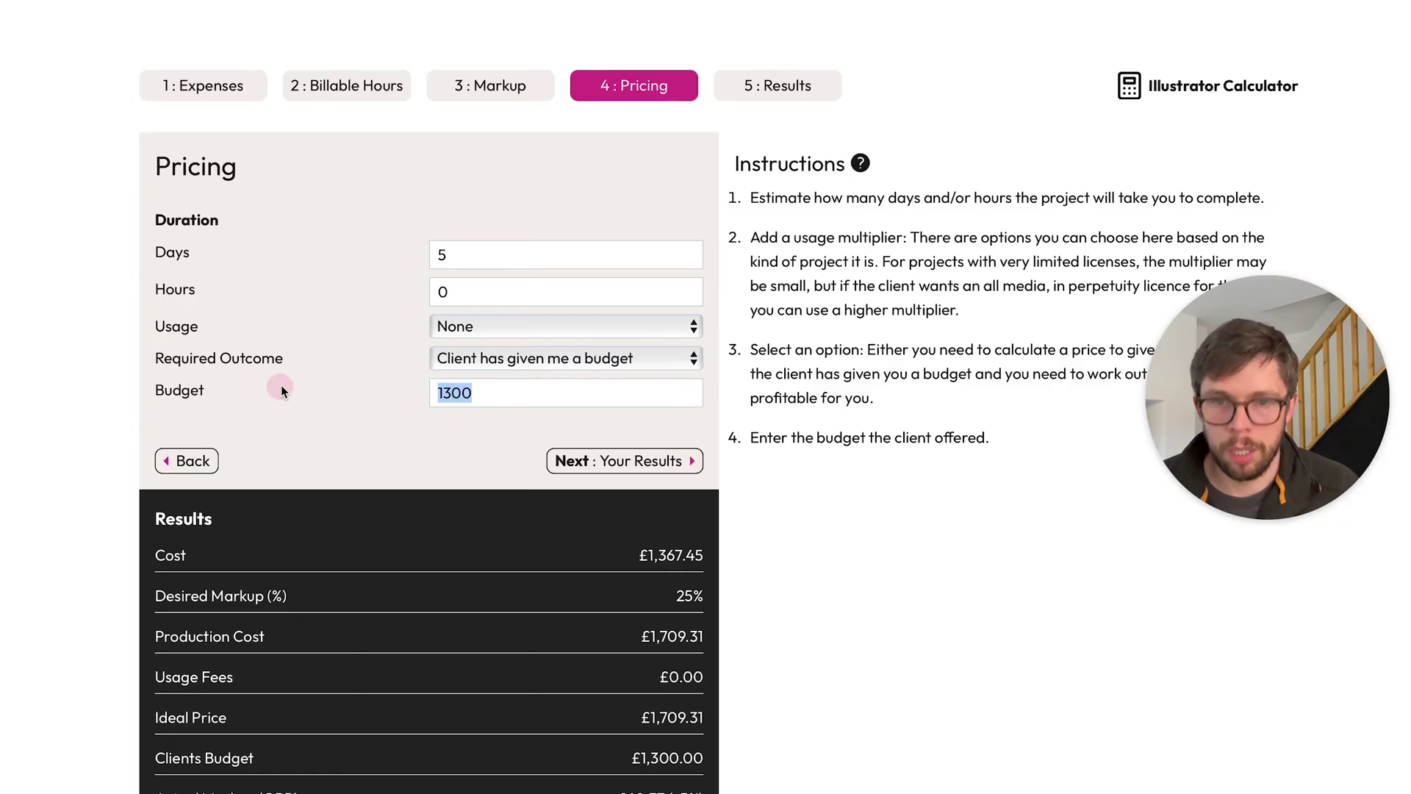
type("1500")
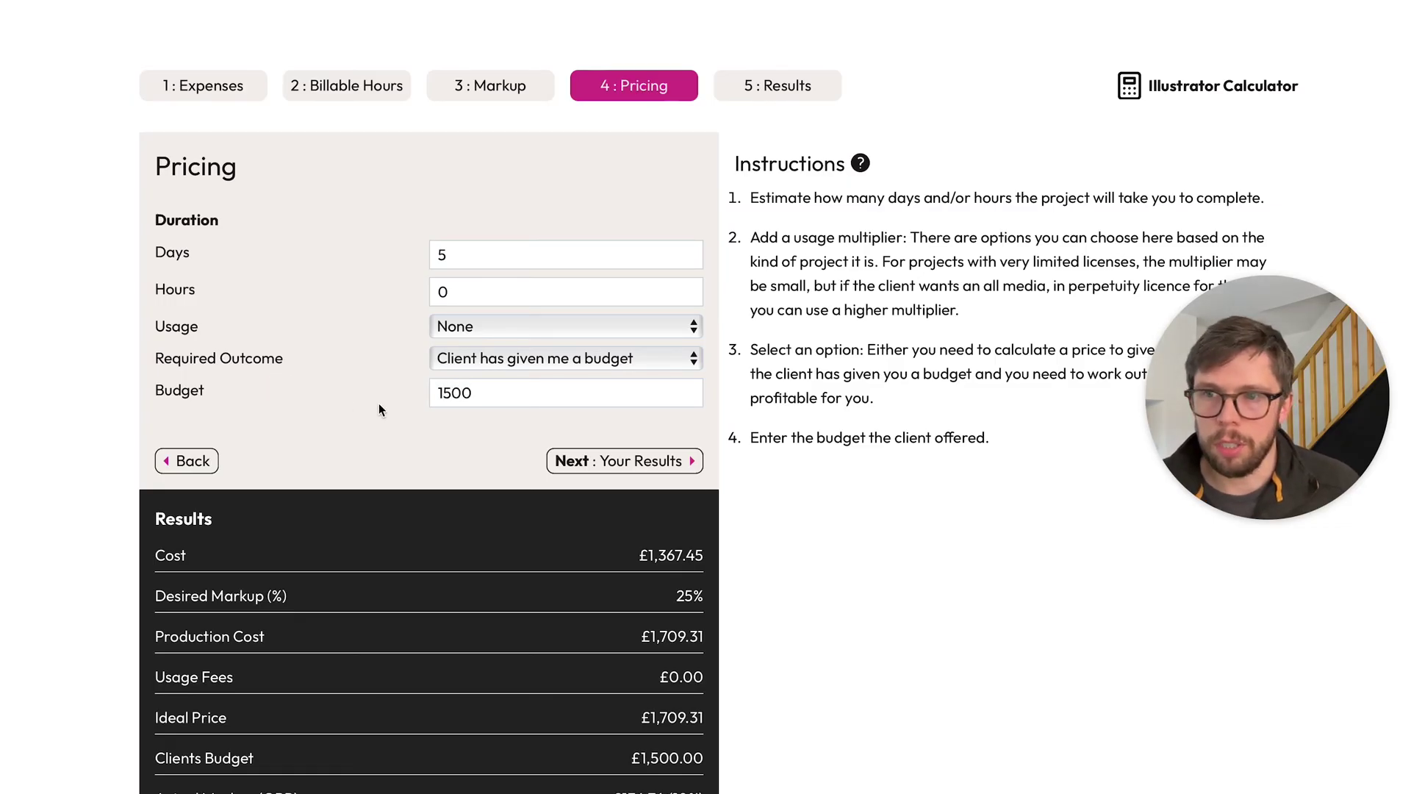
left_click(603, 460)
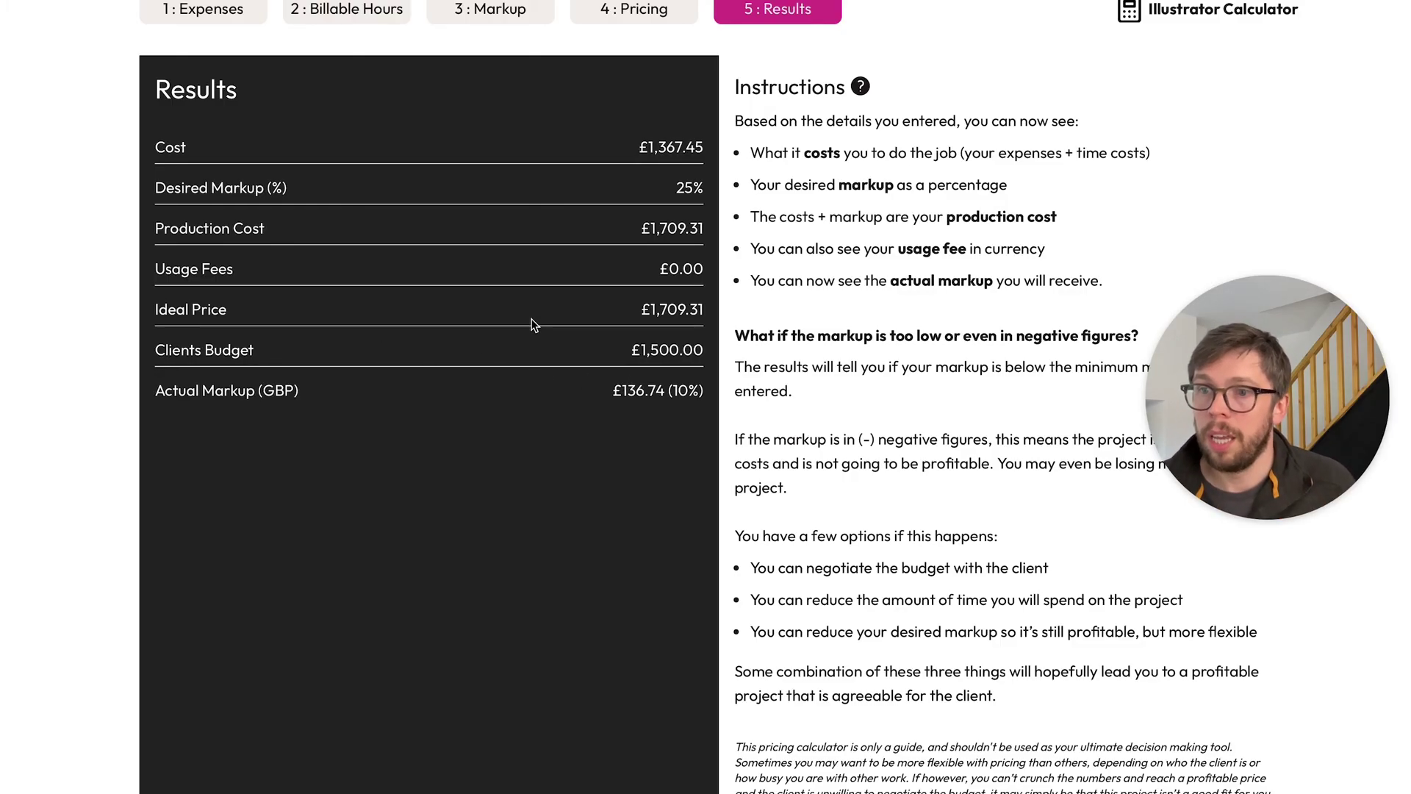
scroll(532, 321, "up", 1)
left_click(626, 111)
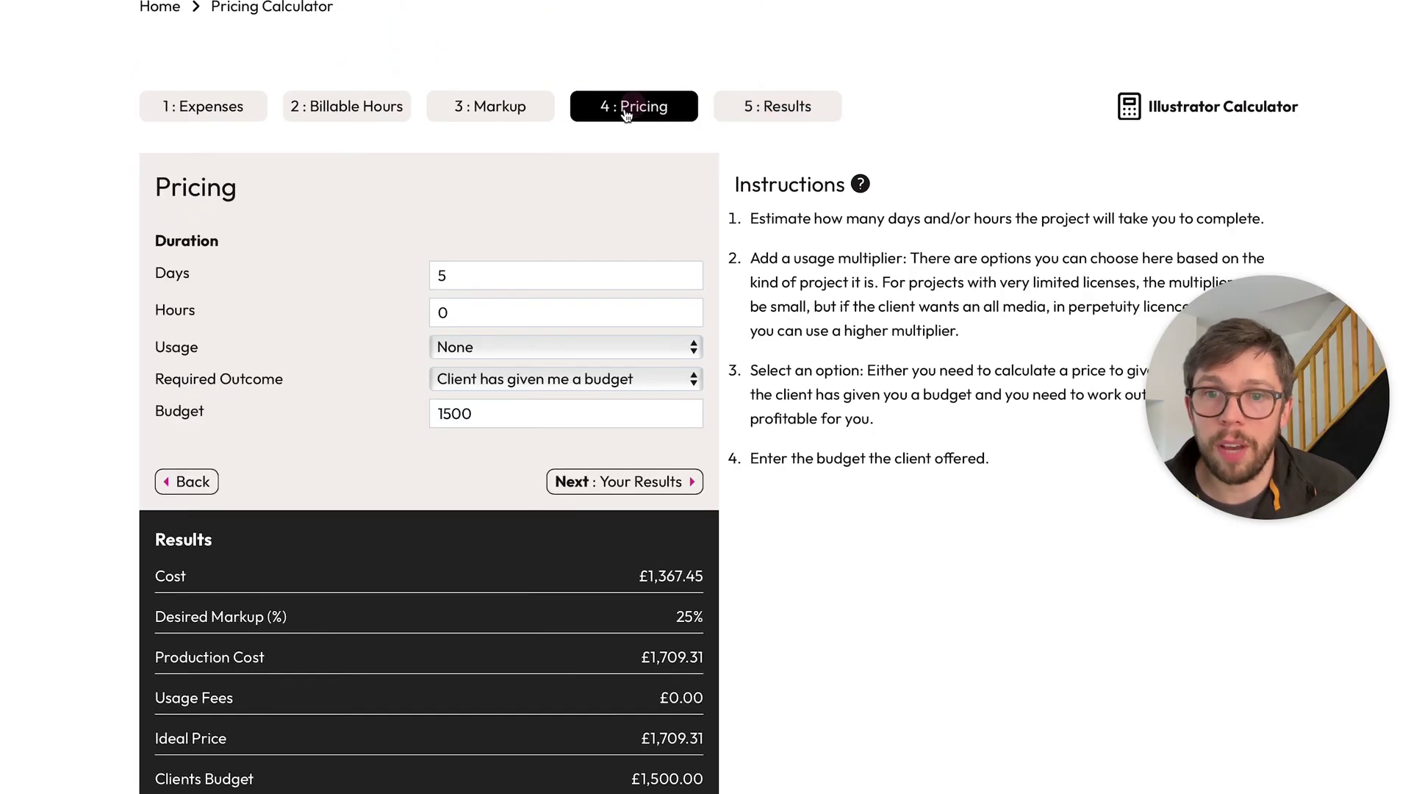
Step: Change the job duration to 4 days and 3 hours and check the resulting markup
left_click(449, 275)
key("BackSpace")
type("4")
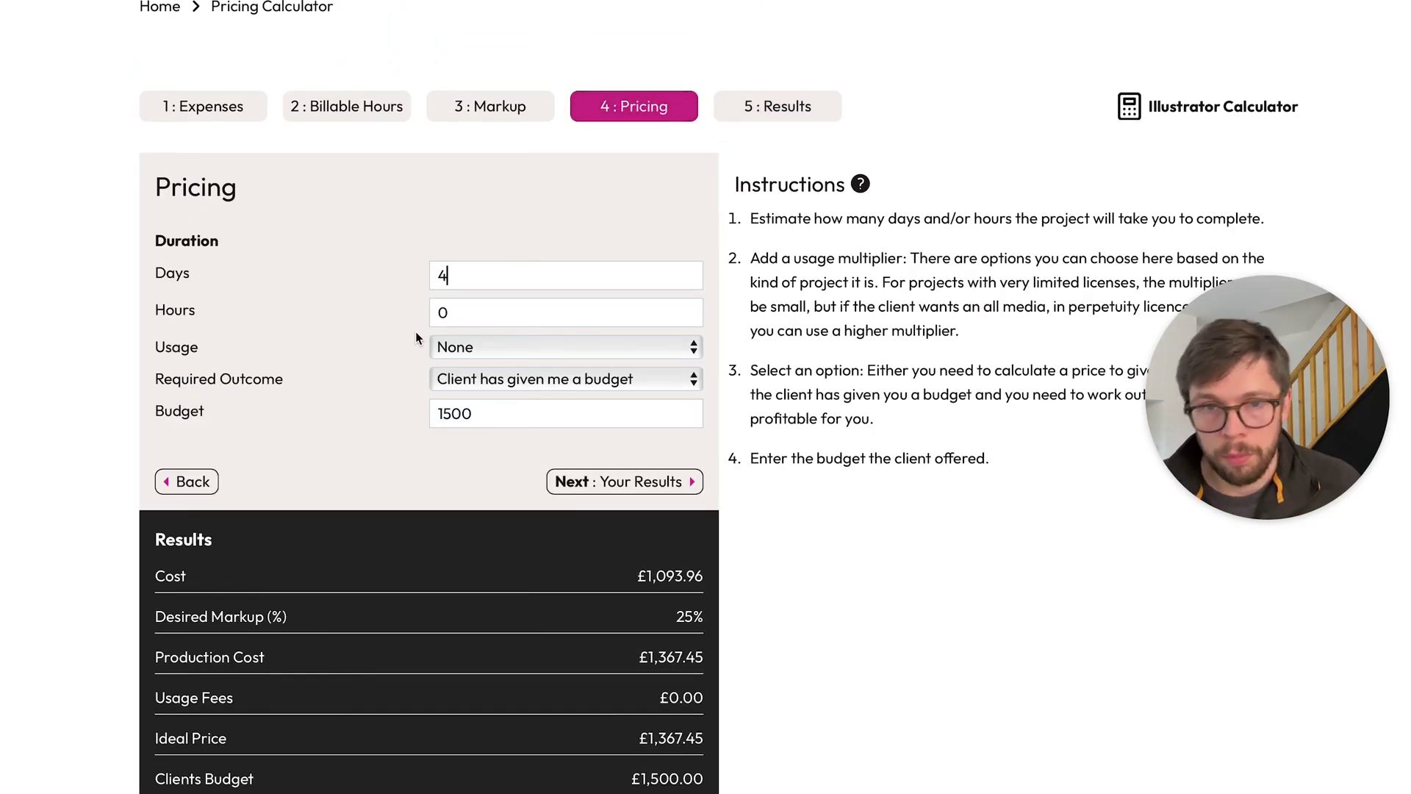
key("Tab")
key("BackSpace")
type("3")
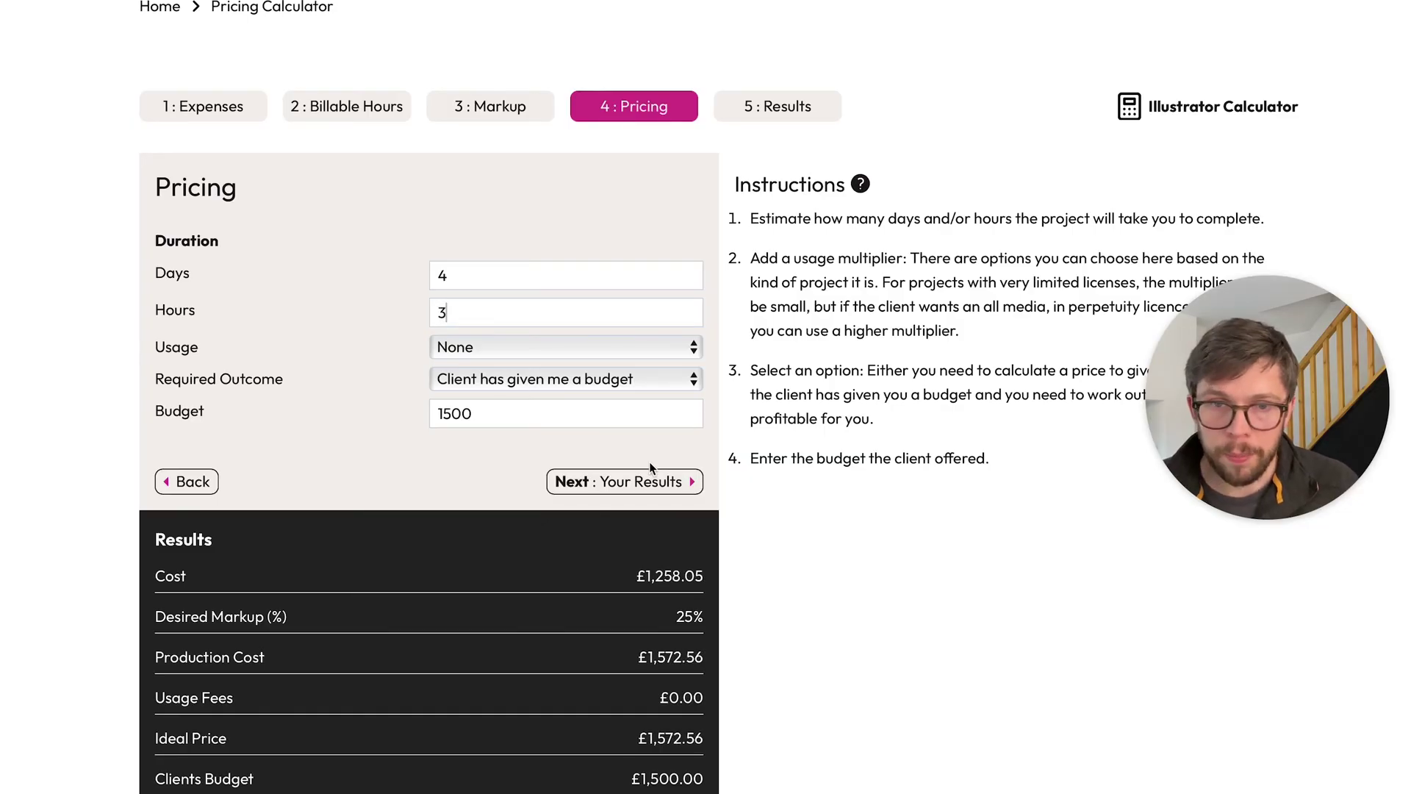
left_click(602, 481)
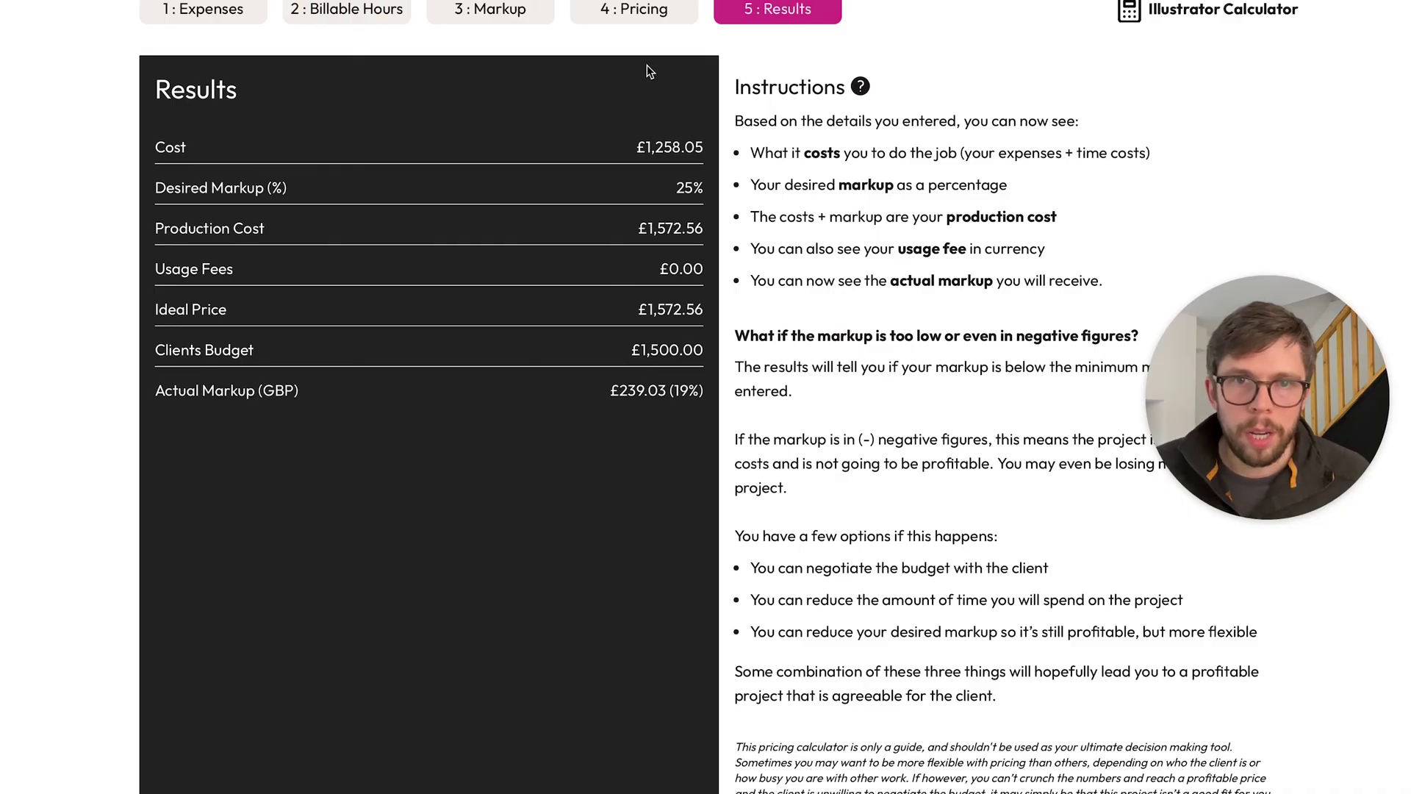
left_click(641, 13)
Step: Set Days to 5, return to calculating a client price, and apply the x0.75 usage multiplier
left_click_drag(469, 178, 386, 215)
type("5")
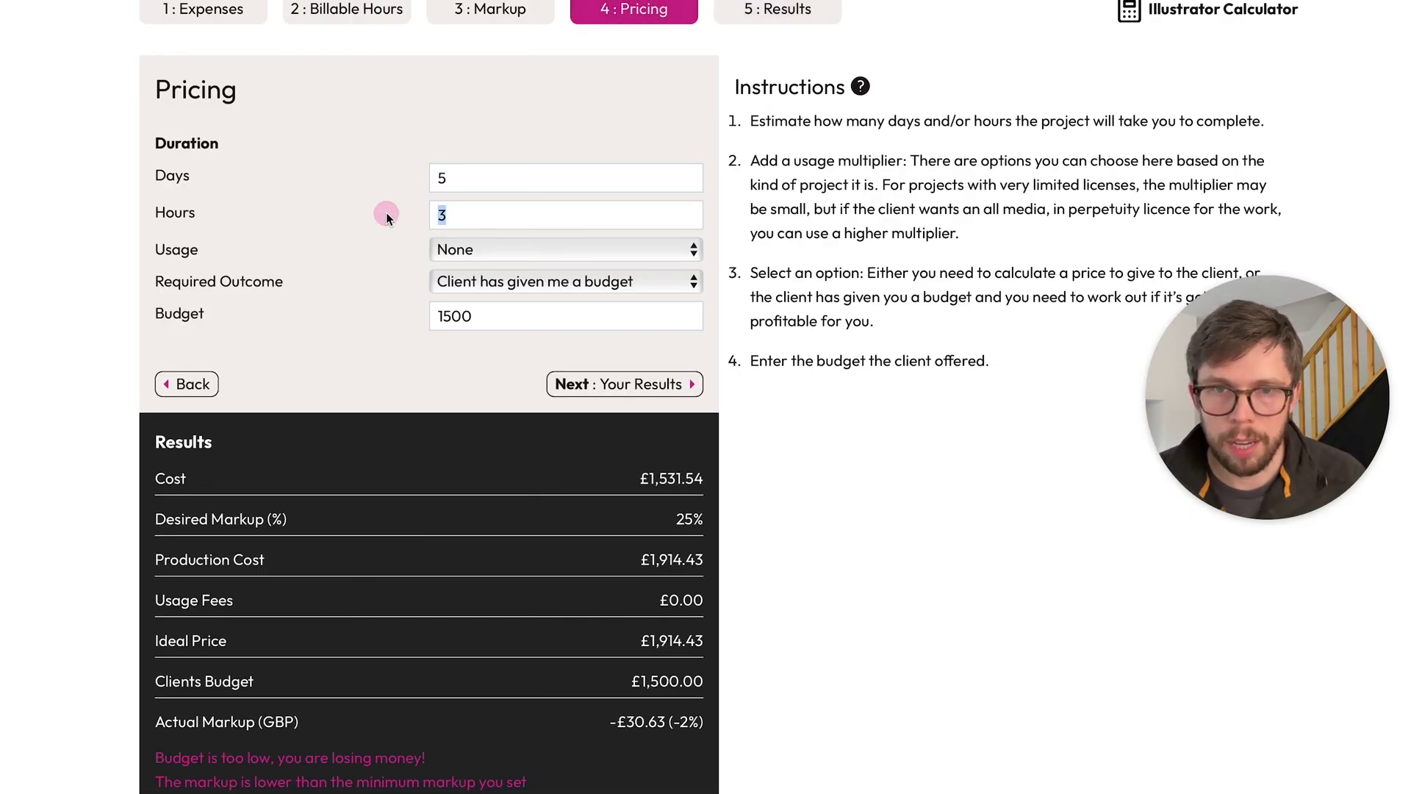
type("0")
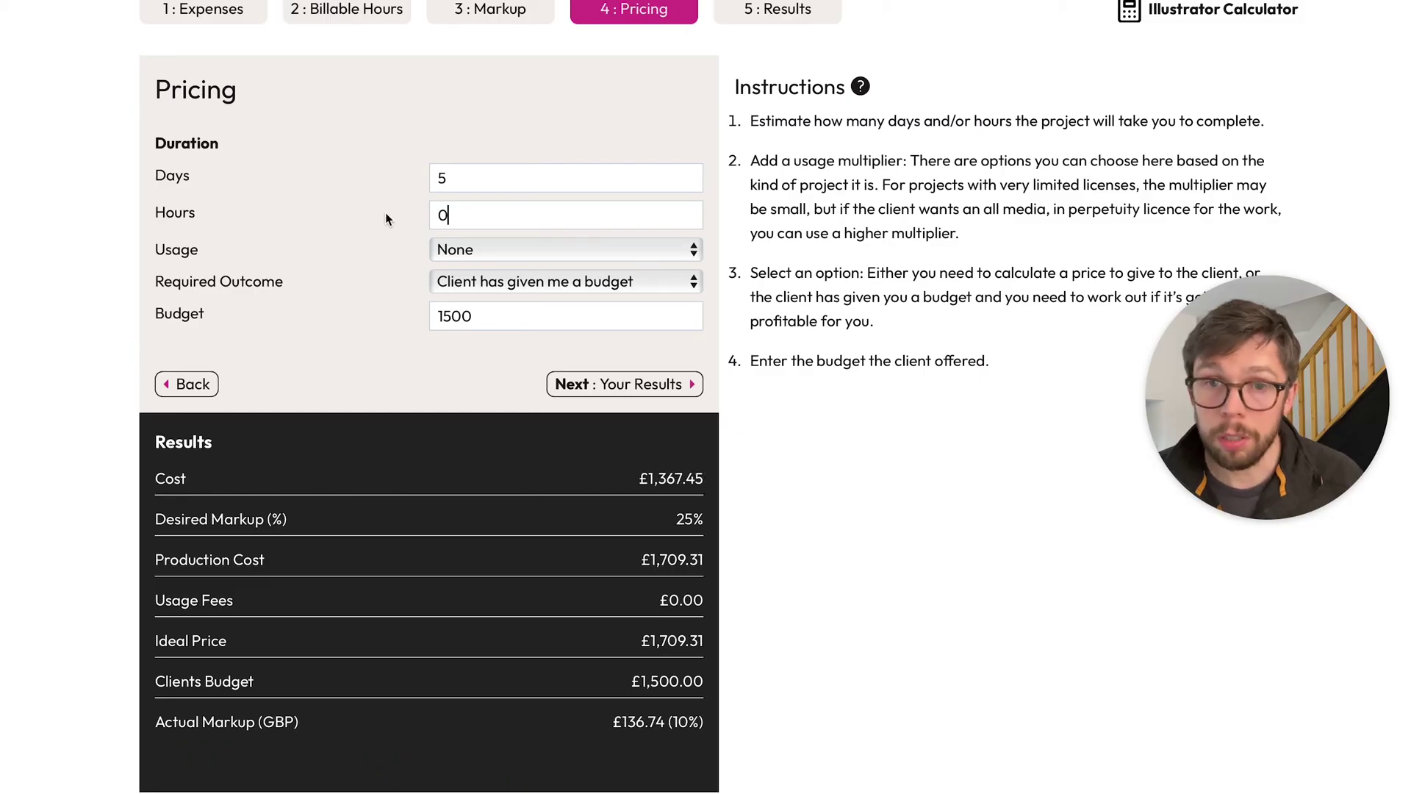
left_click(505, 284)
left_click(473, 257)
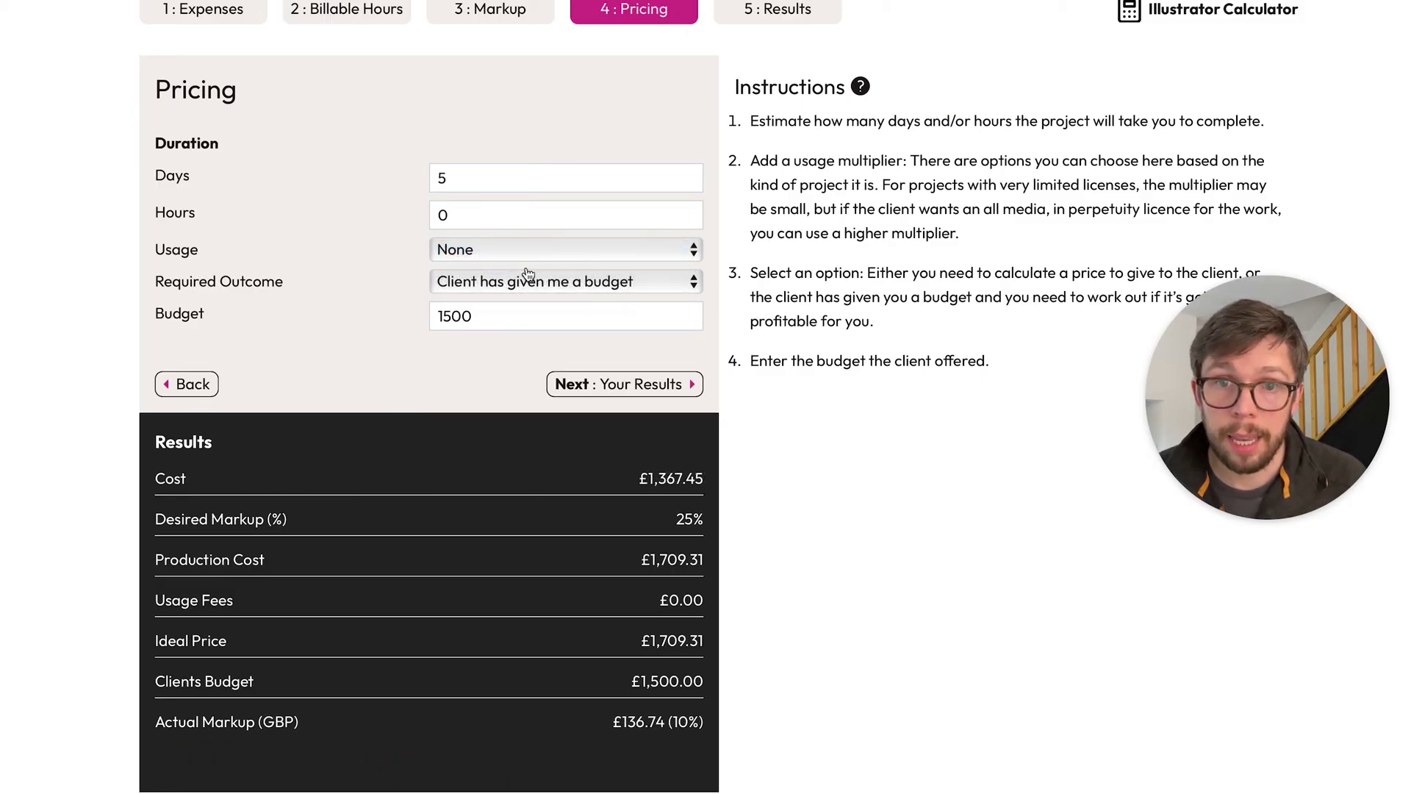
left_click(609, 257)
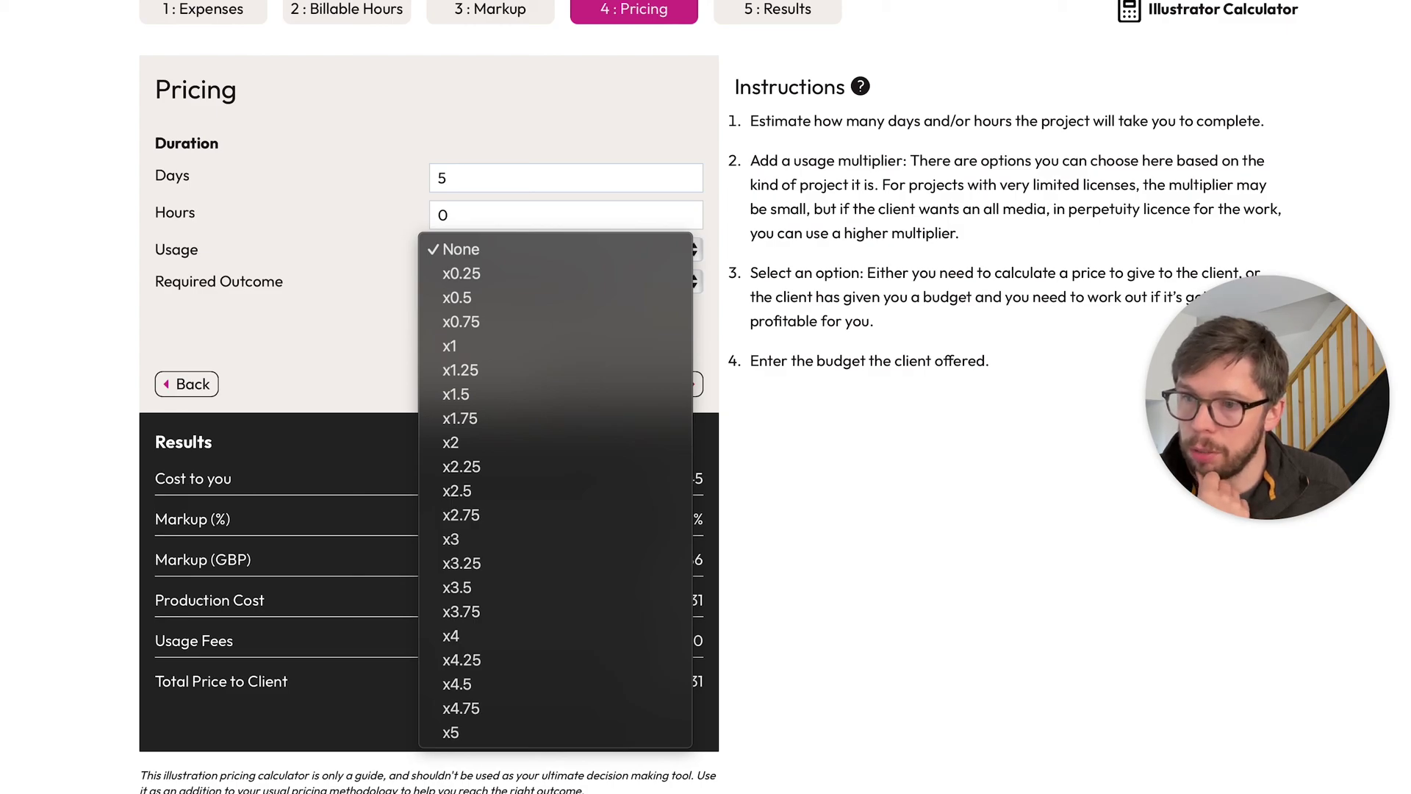
left_click(479, 321)
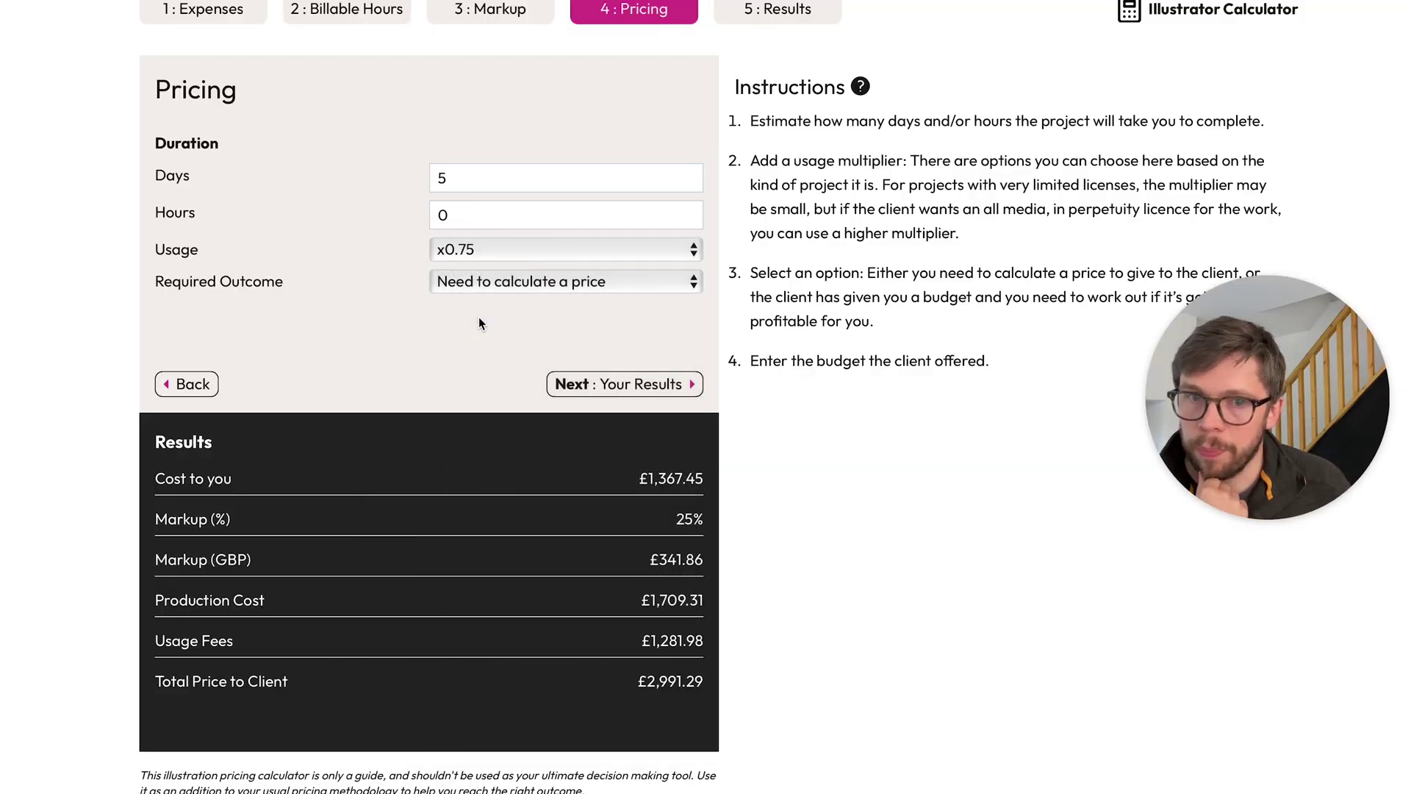
left_click(619, 382)
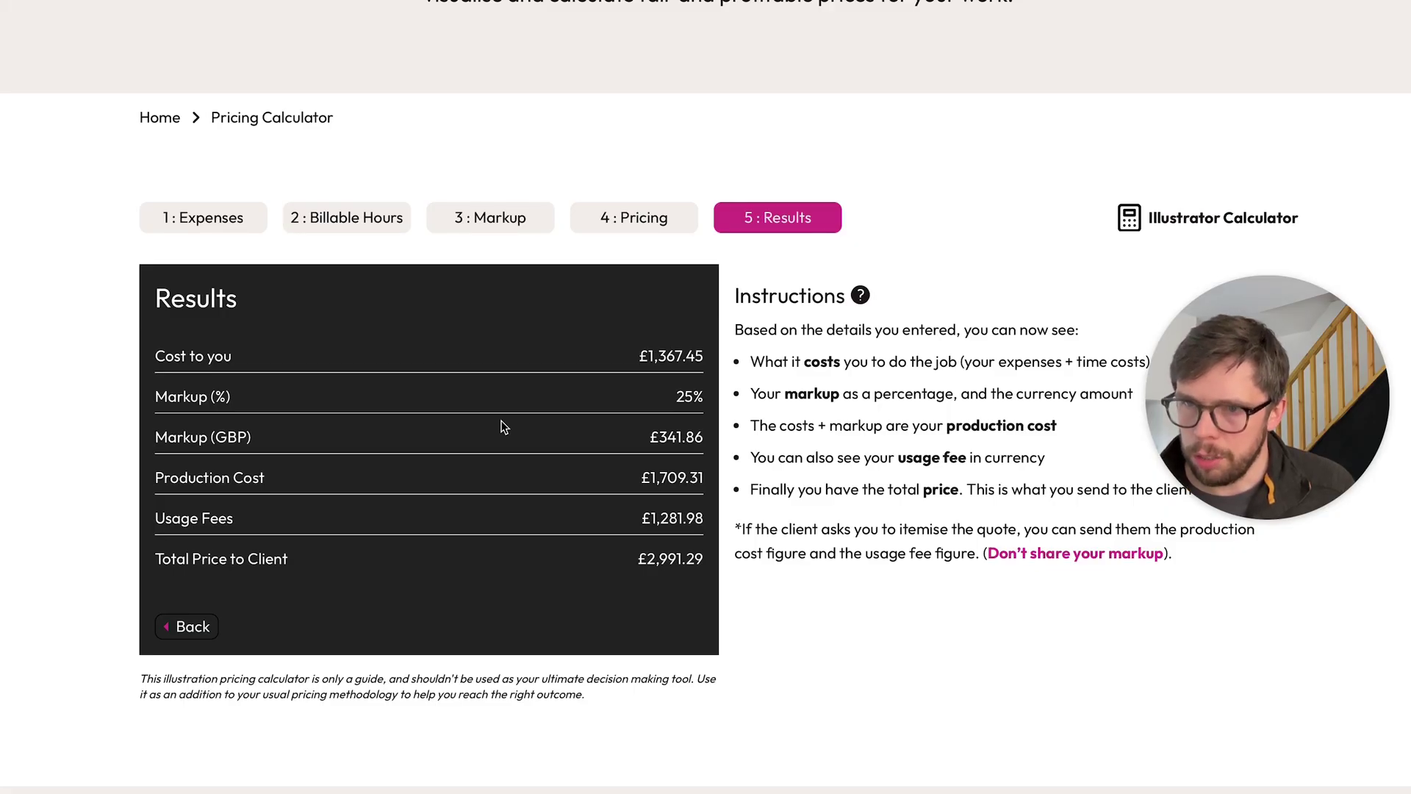
Step: Raise the usage multiplier to x1.5 and view results: usage fees £2,563.96, total £4,273.27
left_click(646, 218)
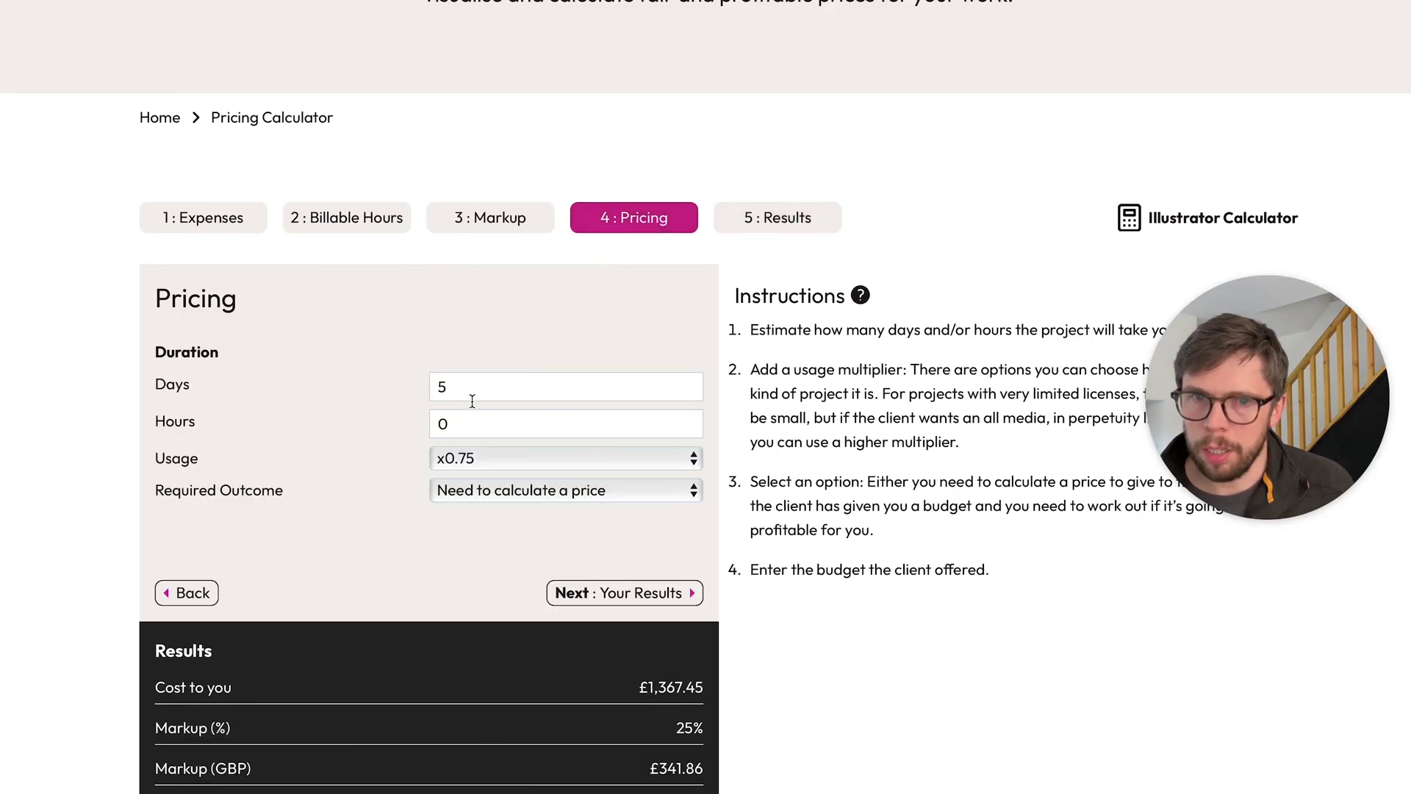
left_click(494, 459)
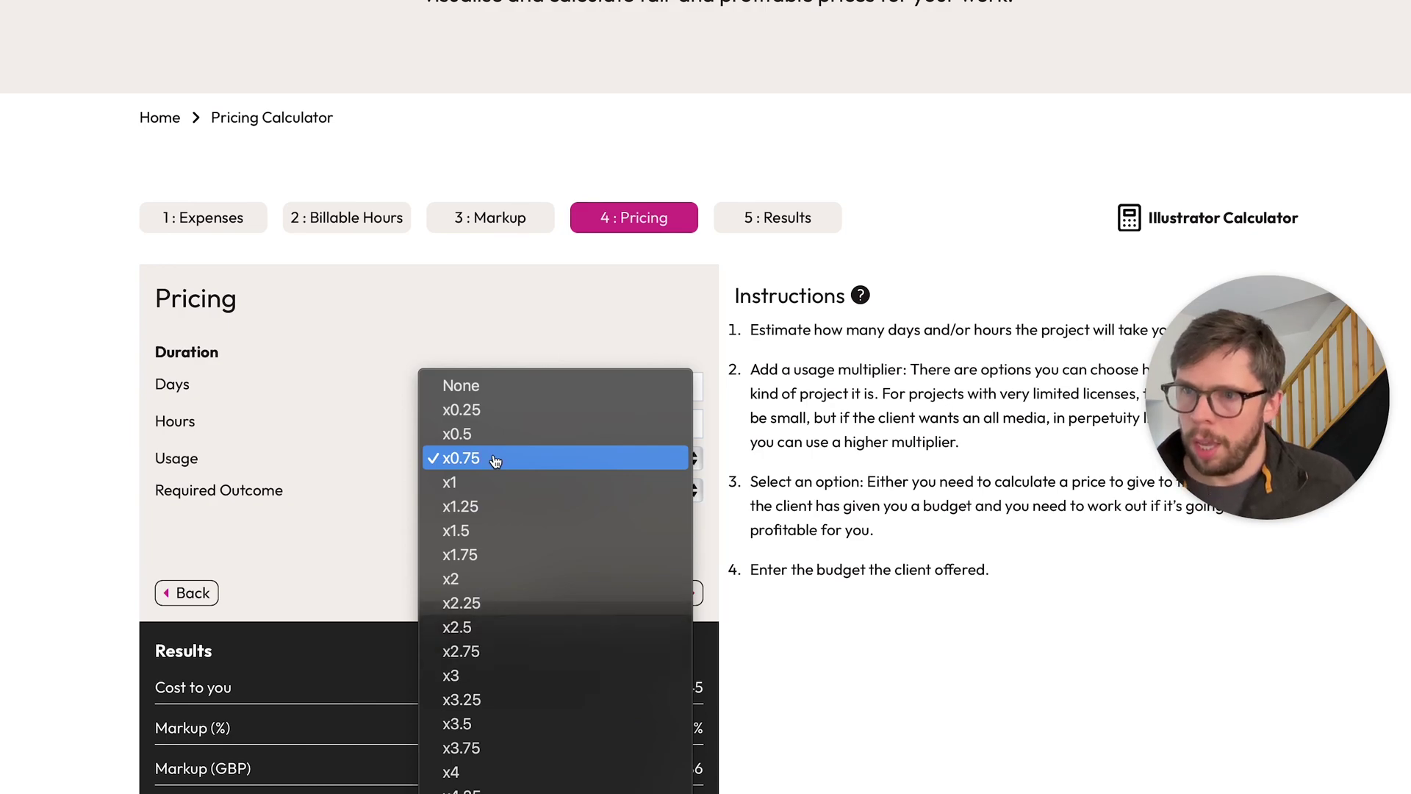
left_click(478, 534)
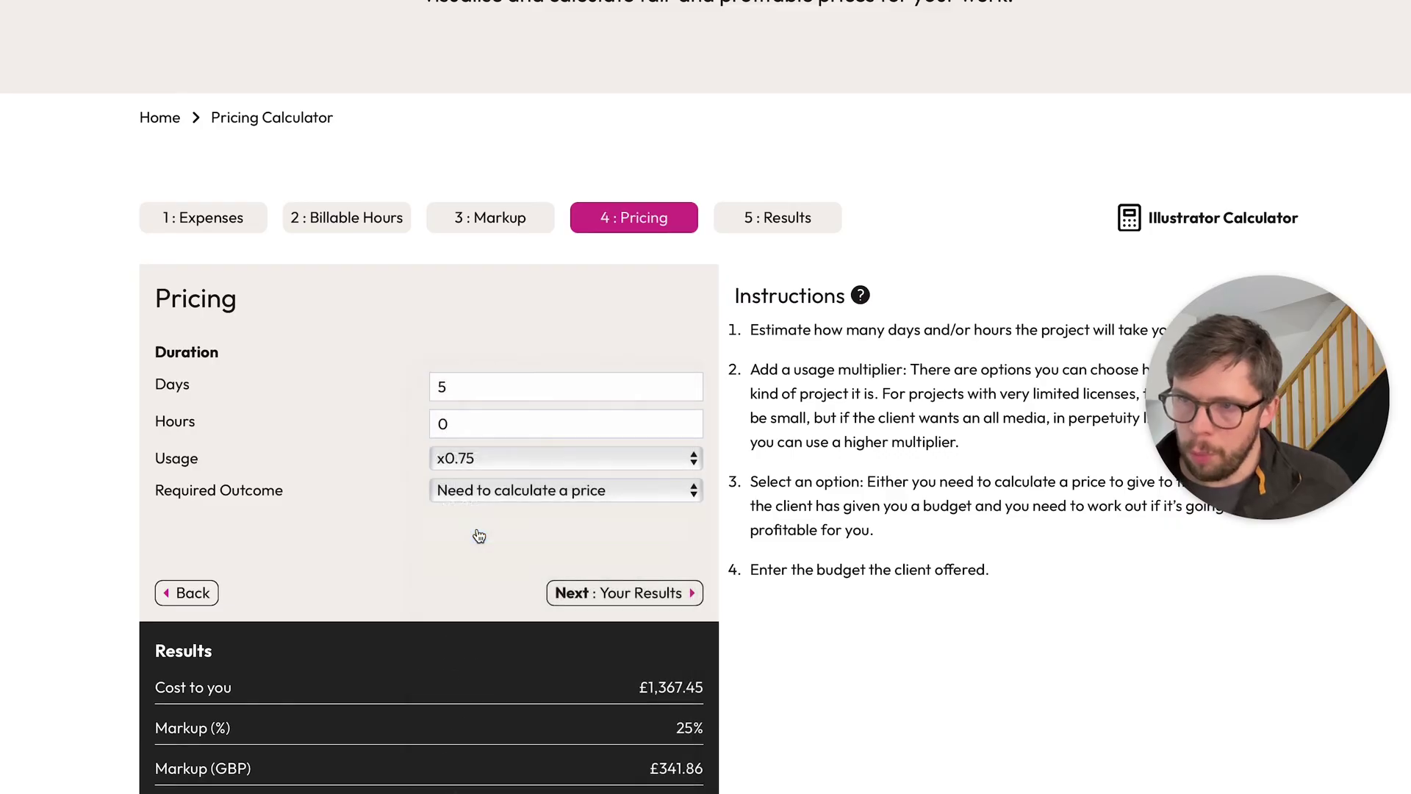
left_click(661, 591)
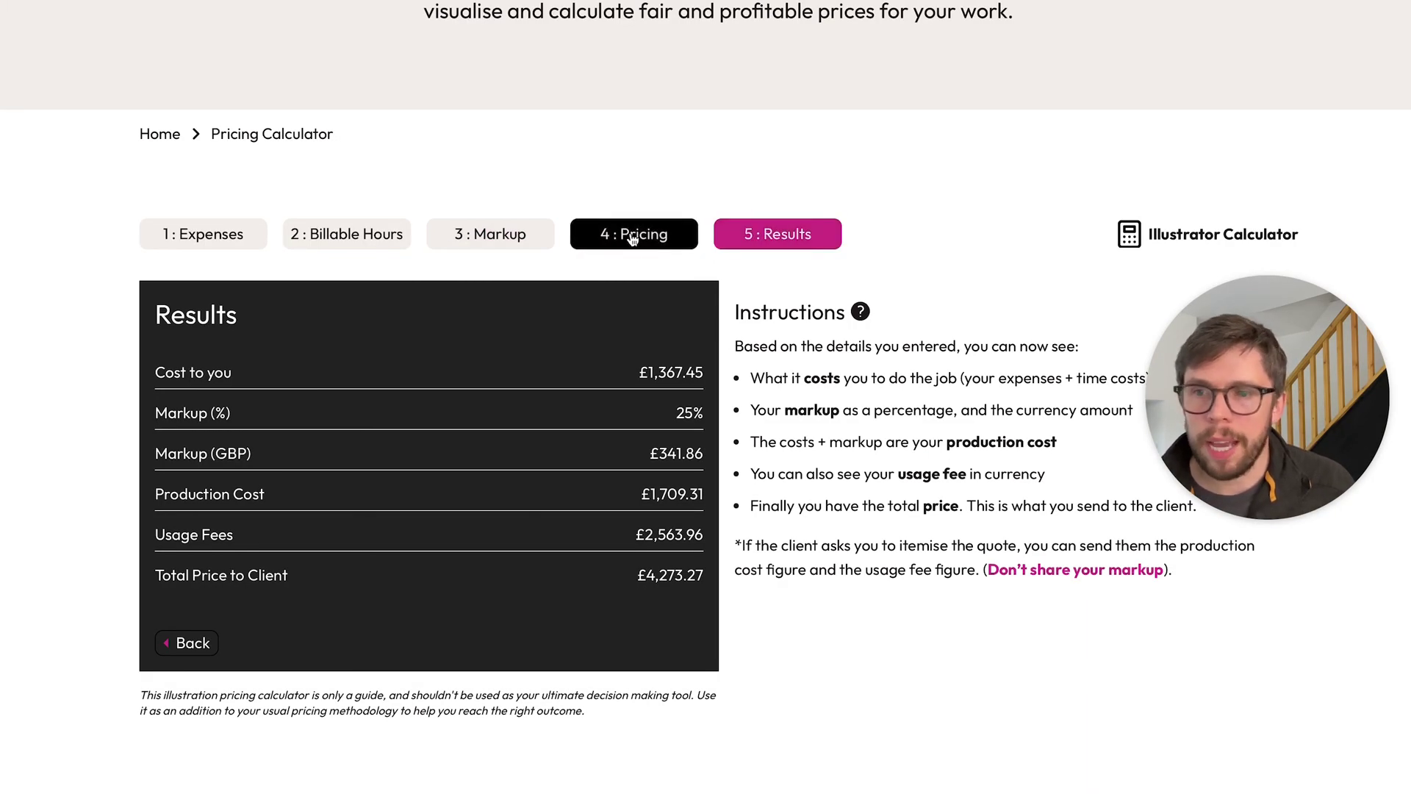
Step: Step back through Pricing, Billable Hours and Markup to the Monthly Expenses form totalling £460
left_click(633, 241)
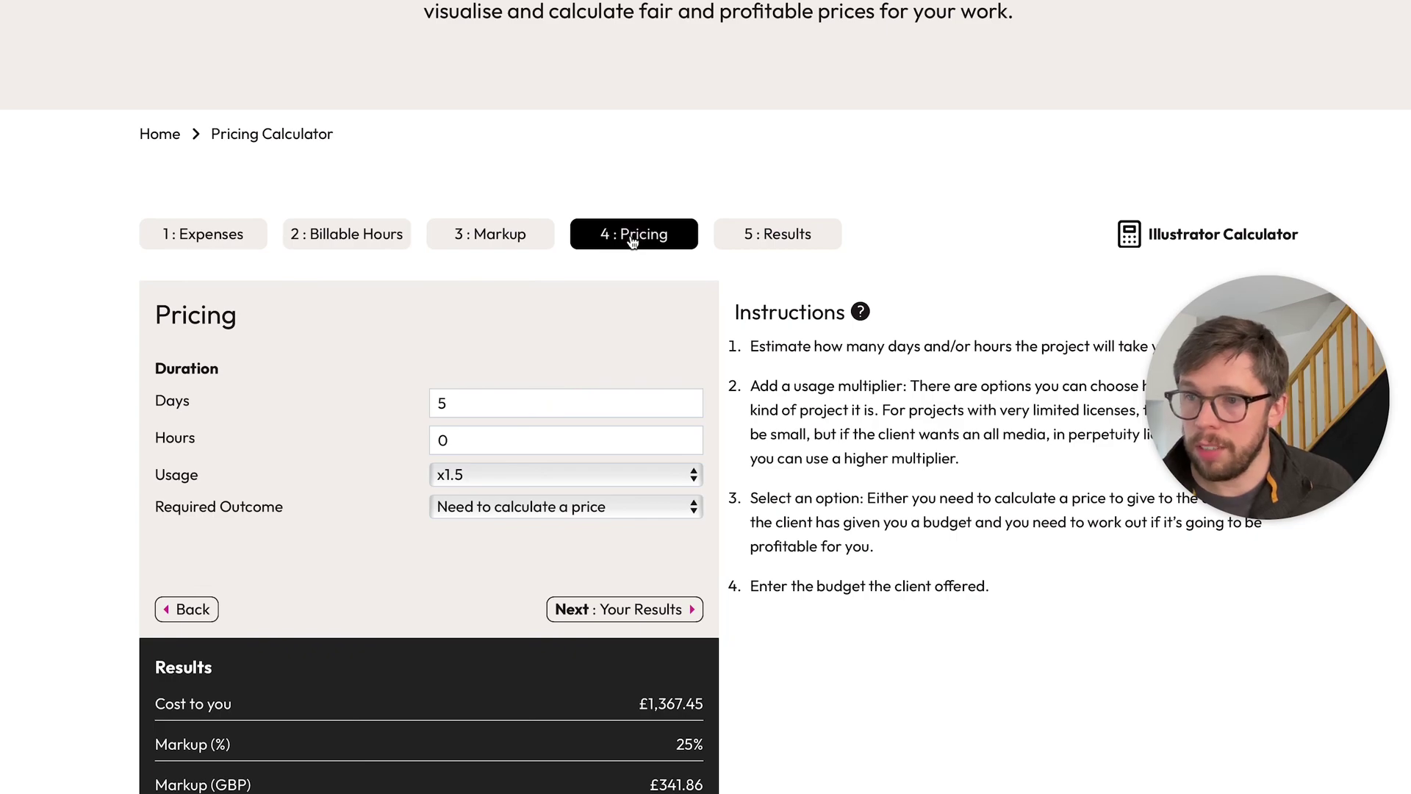
left_click(386, 243)
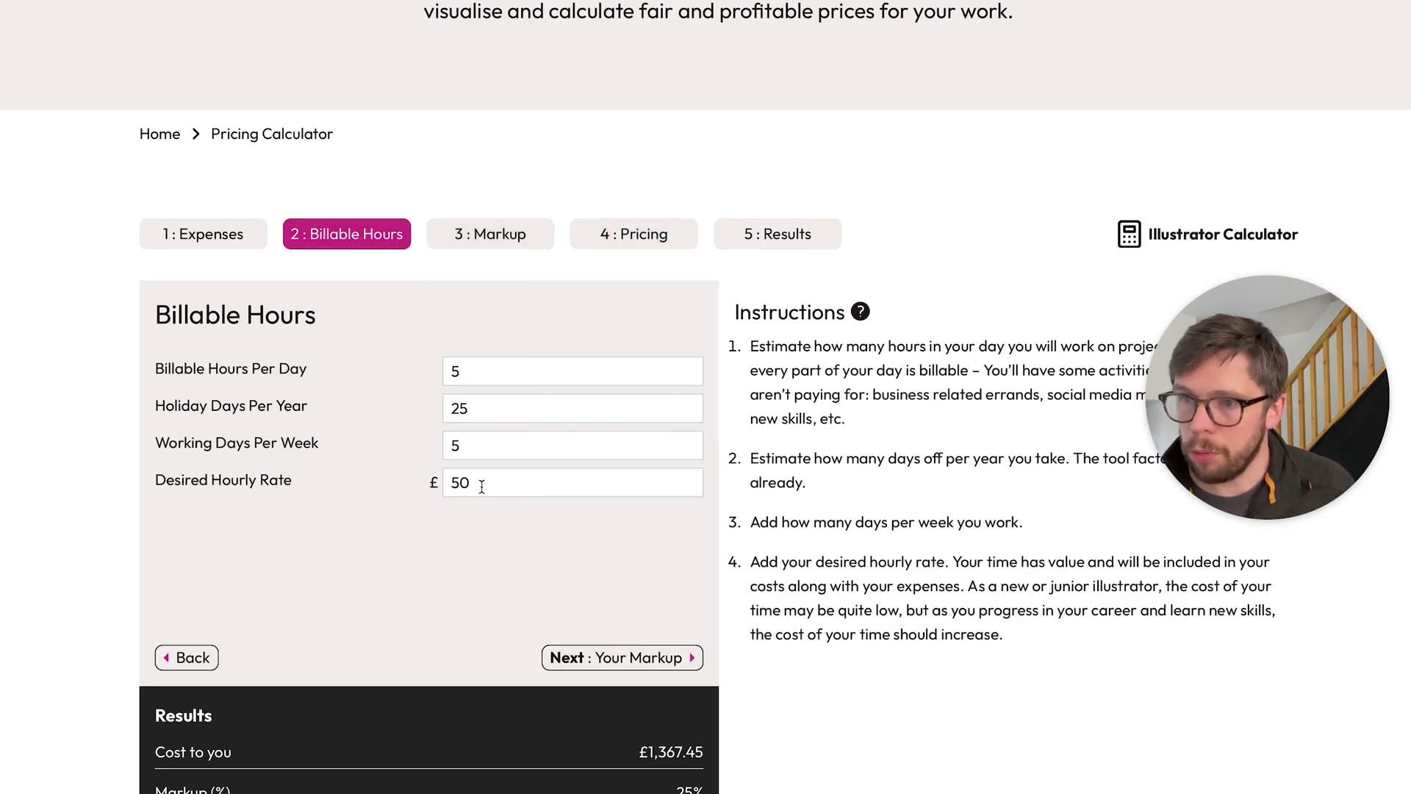
left_click(508, 243)
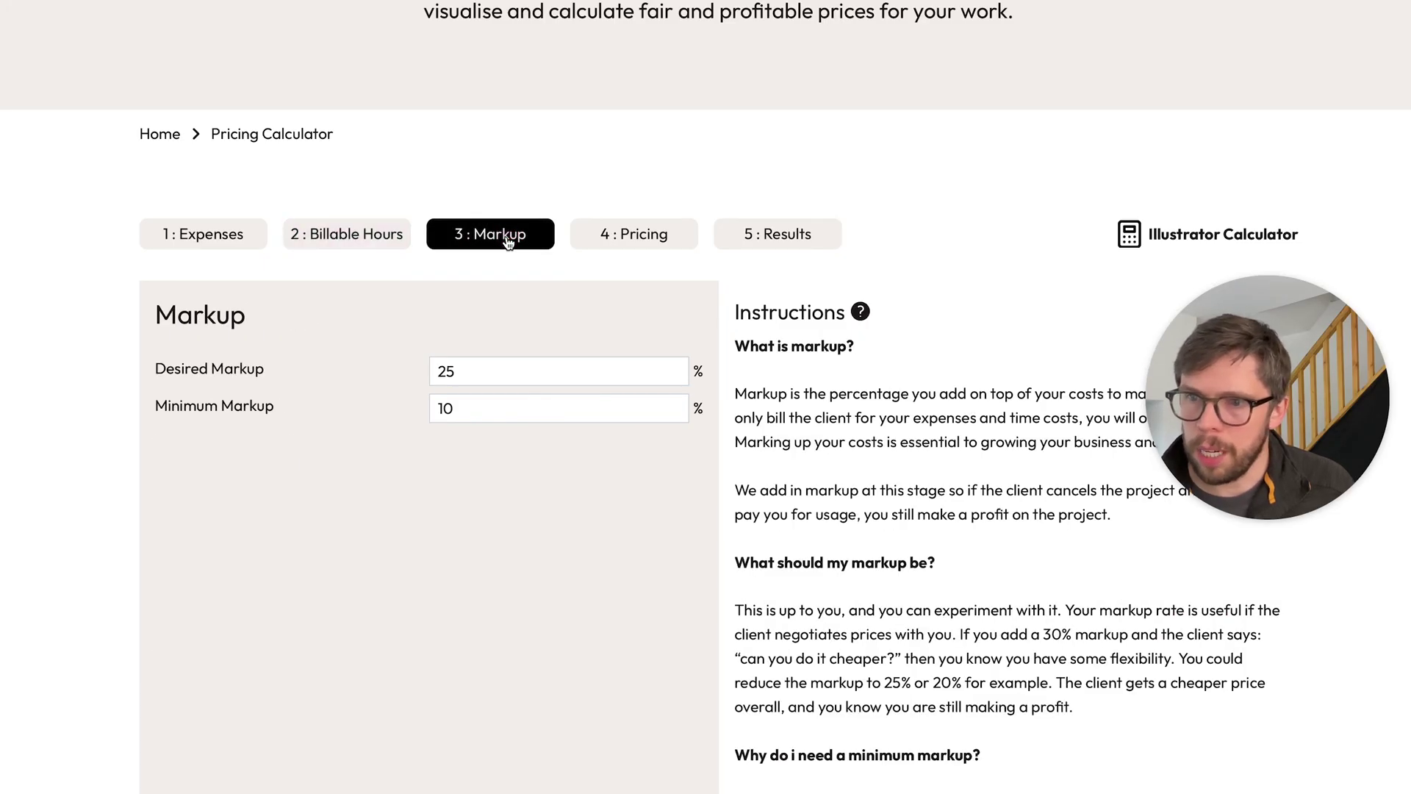
left_click(235, 239)
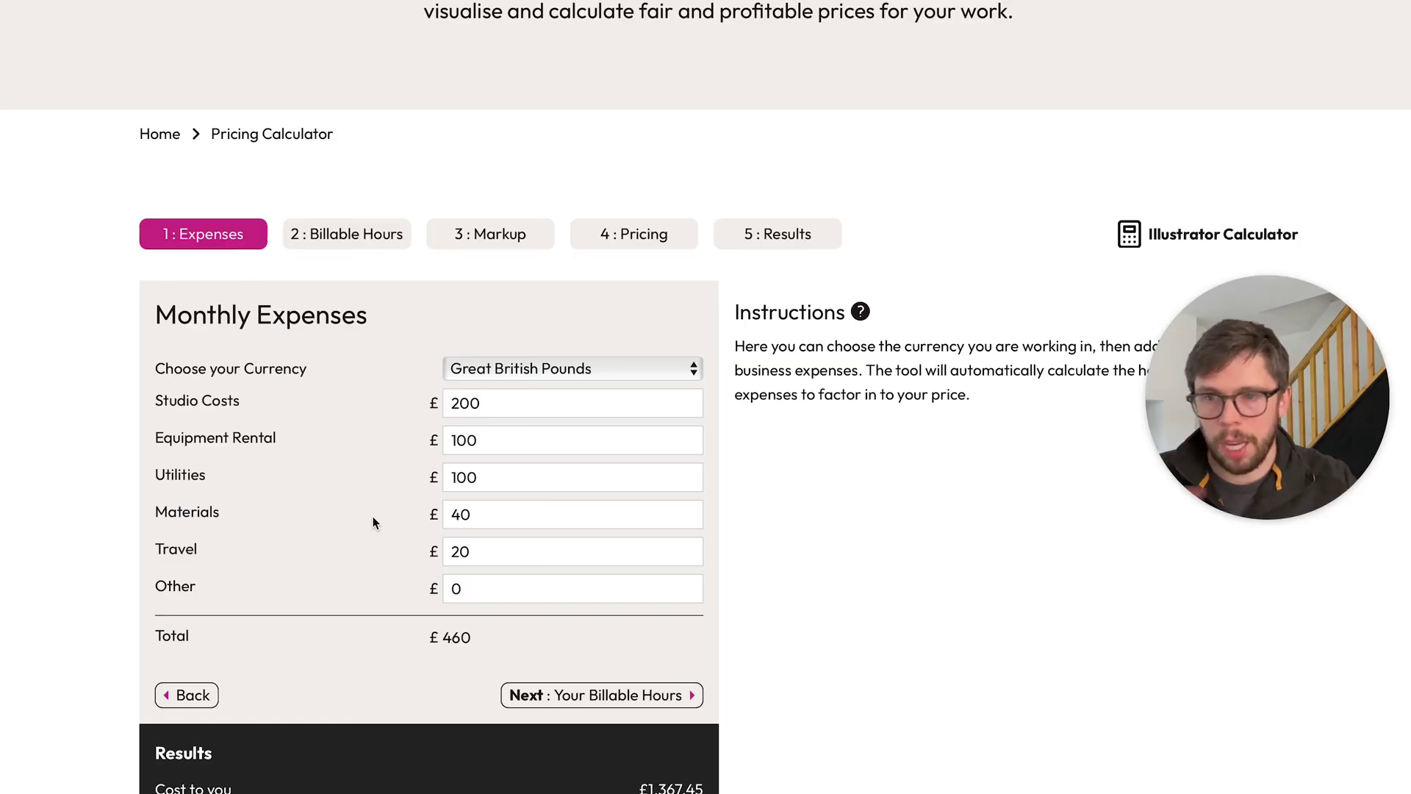